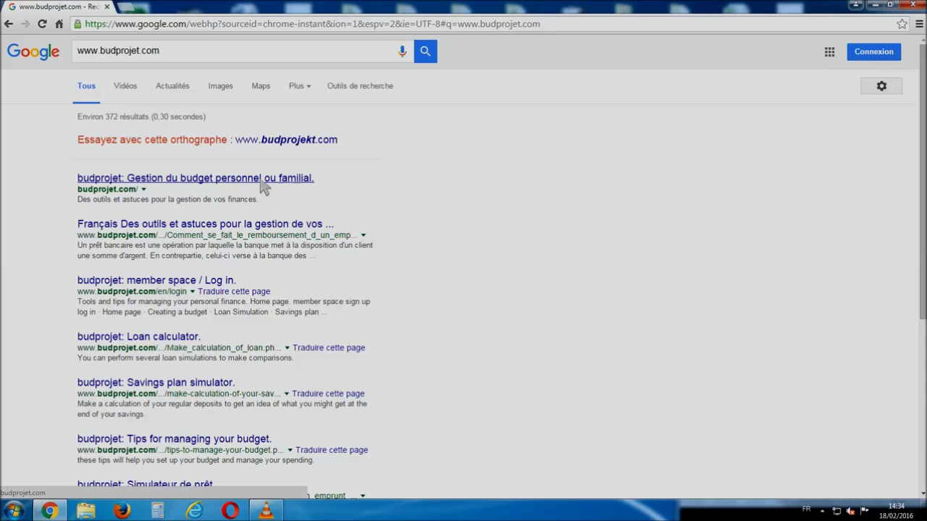
Open the budprojet personal budget site from the search results and access its solutions page.
left_click(174, 179)
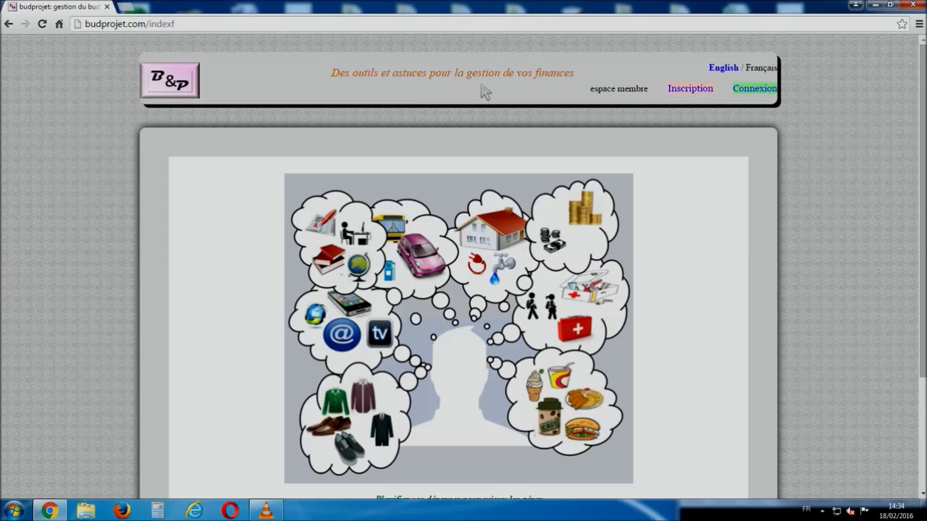
scroll(336, 240, "down", 3)
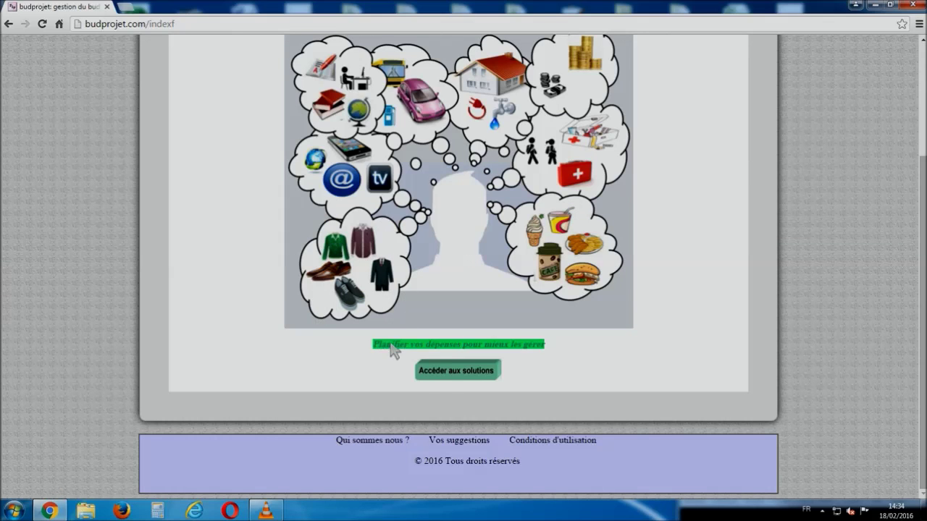
left_click(462, 373)
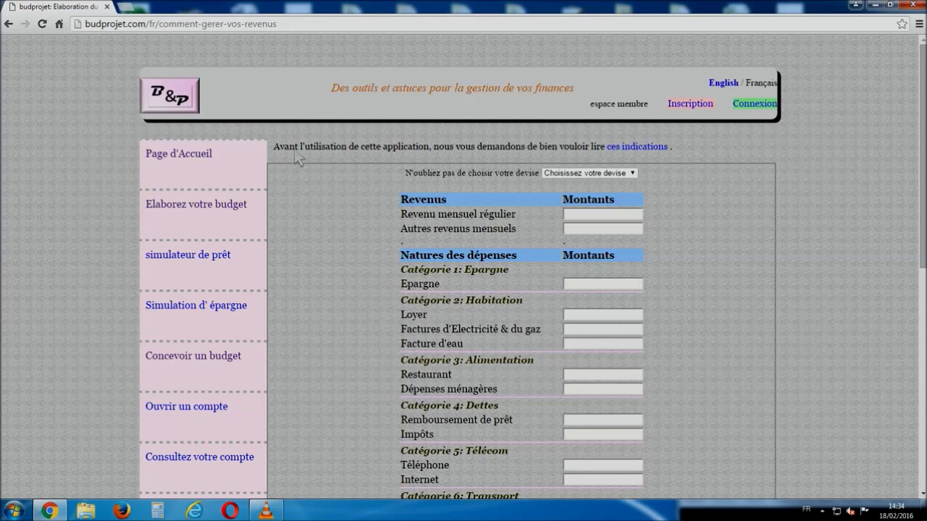
Open the application's usage instructions, read through the numbered guidance, and close them.
left_click(637, 146)
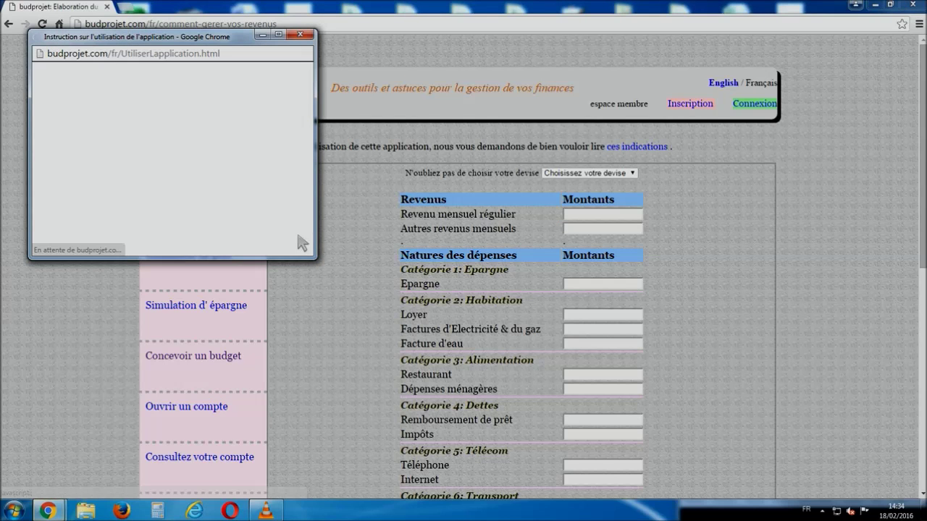
scroll(208, 164, "down", 2)
scroll(207, 165, "up", 2)
scroll(207, 164, "down", 2)
scroll(208, 165, "up", 2)
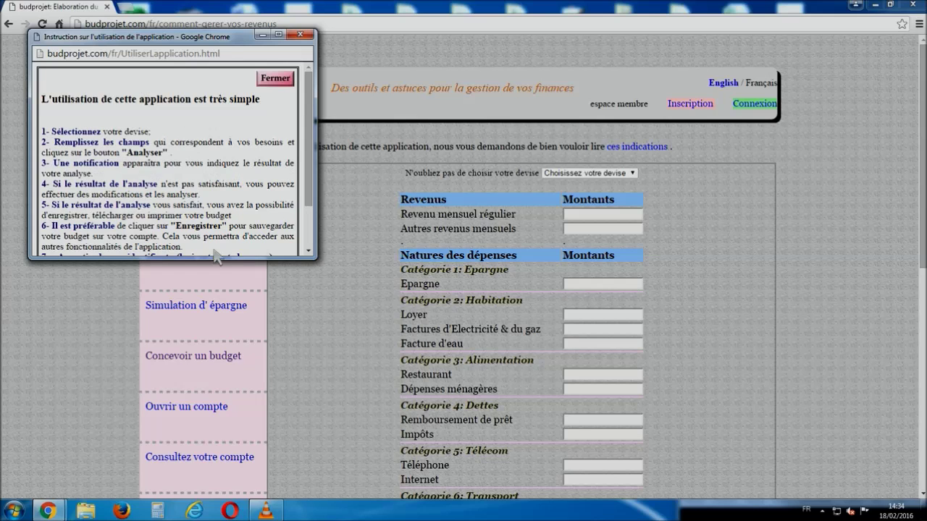
scroll(165, 167, "down", 2)
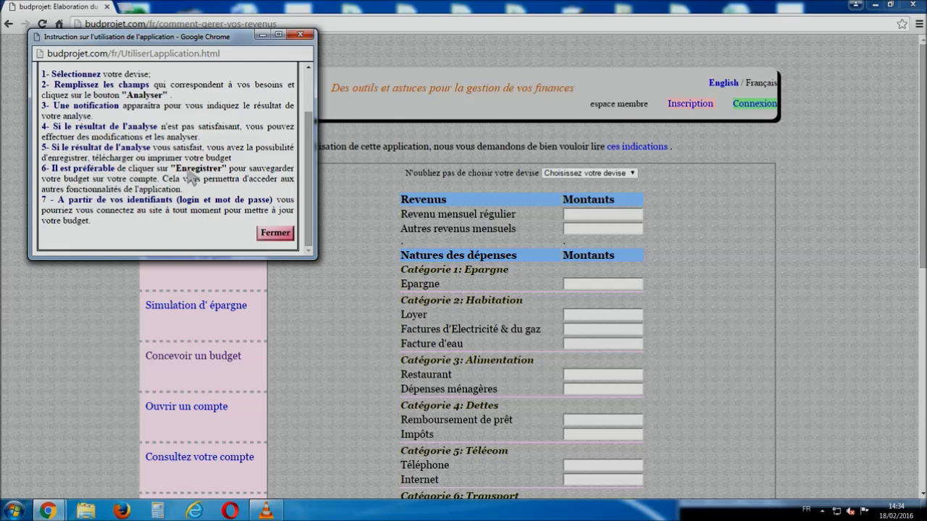
left_click(275, 233)
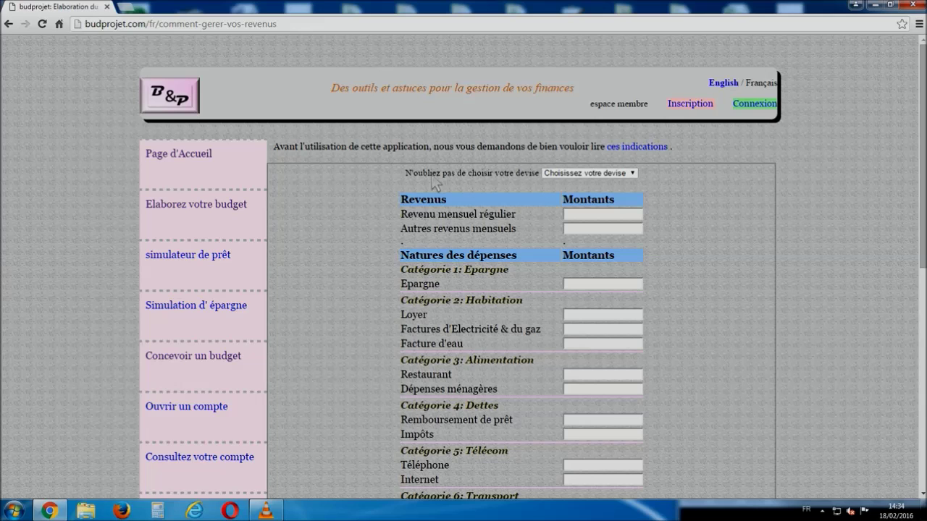
Choose FCFA as the currency and enter 150 000 as regular monthly income and 50 000 as other monthly income.
left_click(636, 176)
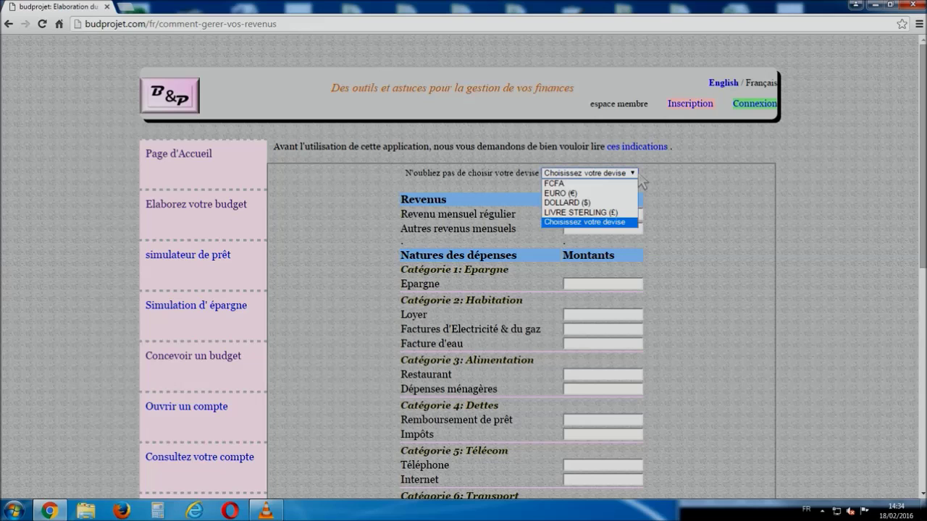
left_click(572, 183)
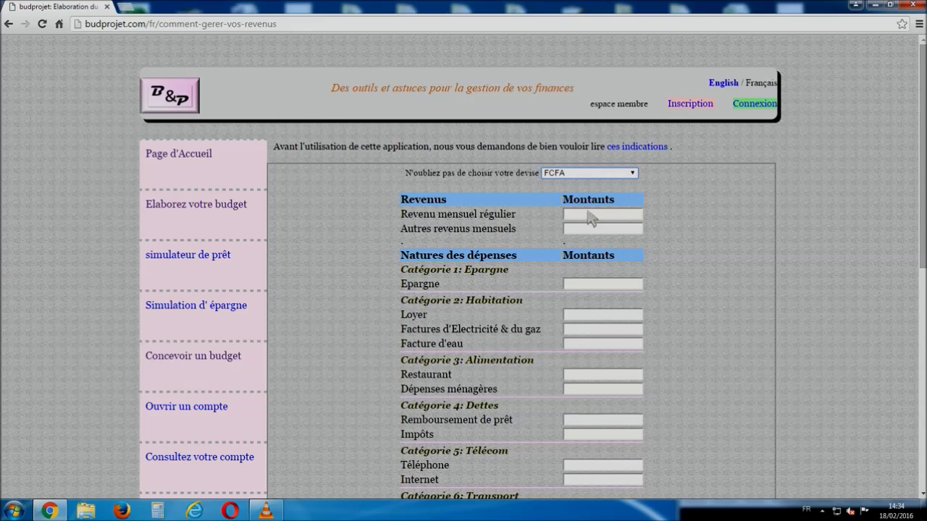
left_click(600, 217)
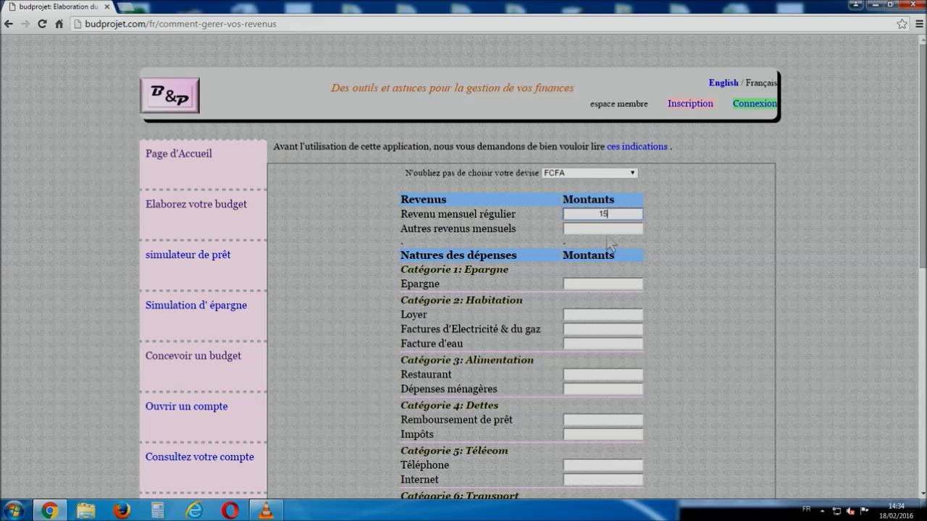
type("150 000")
left_click(614, 230)
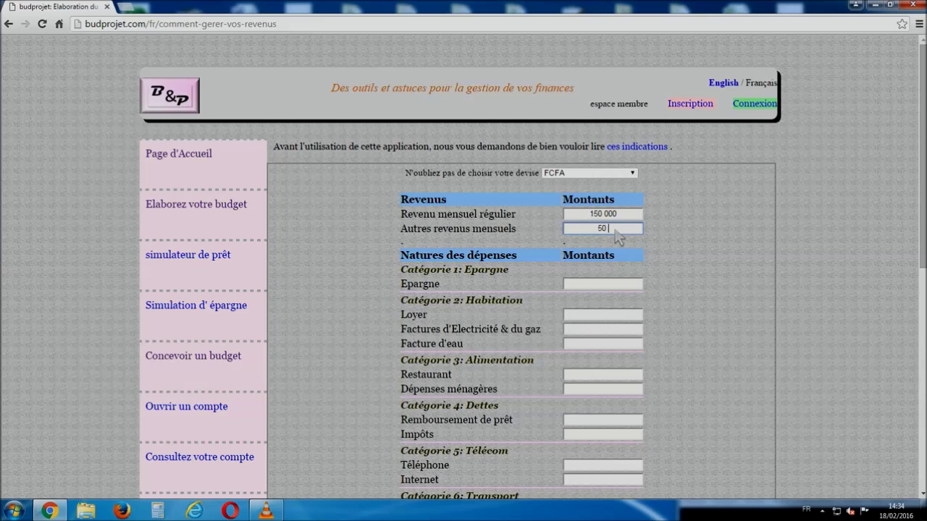
left_click(677, 252)
Enter 35 000 for Epargne, 25 000 for Loyer, 5 000 for electricity and gas, and 5 000 for water.
left_click(601, 285)
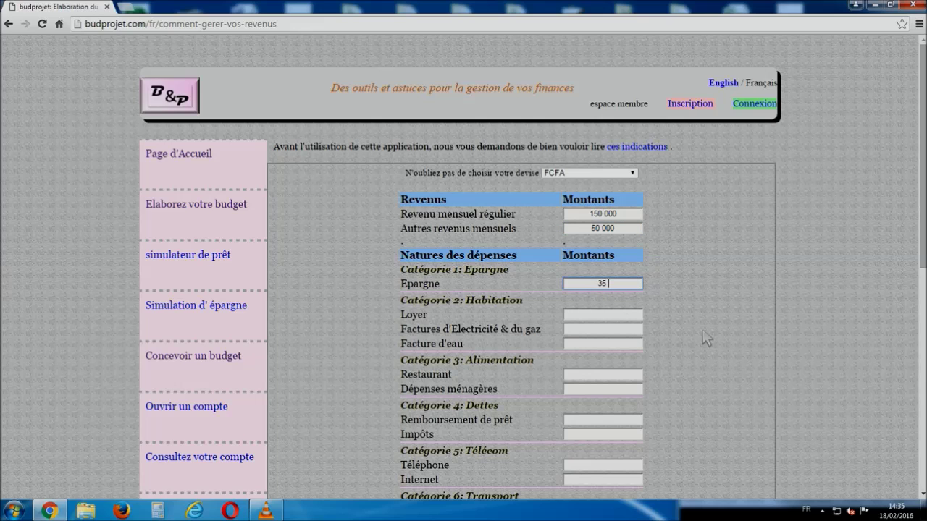
type("35 000")
left_click(626, 316)
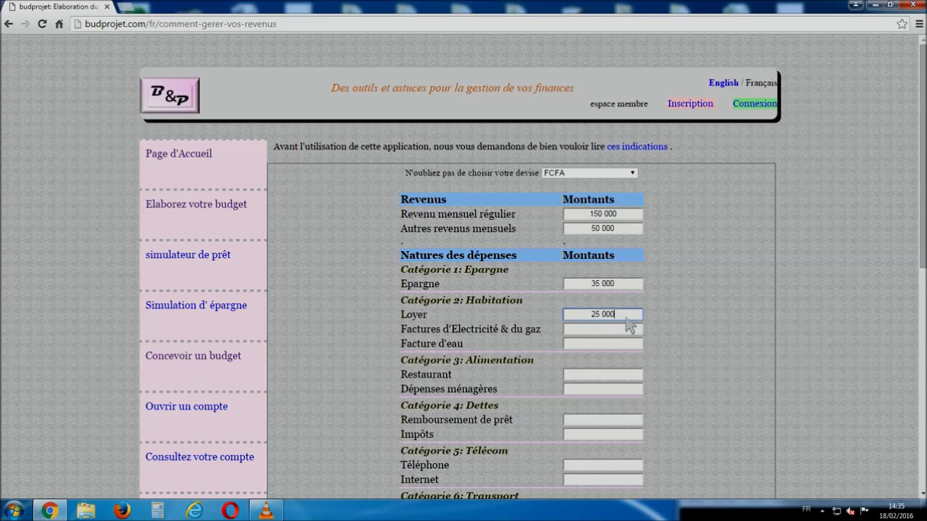
left_click(601, 331)
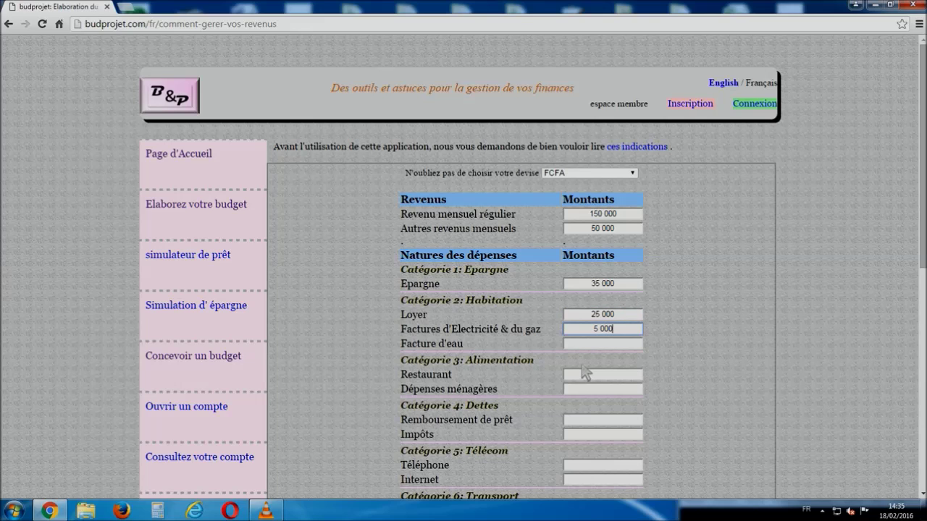
left_click(694, 325)
left_click(621, 346)
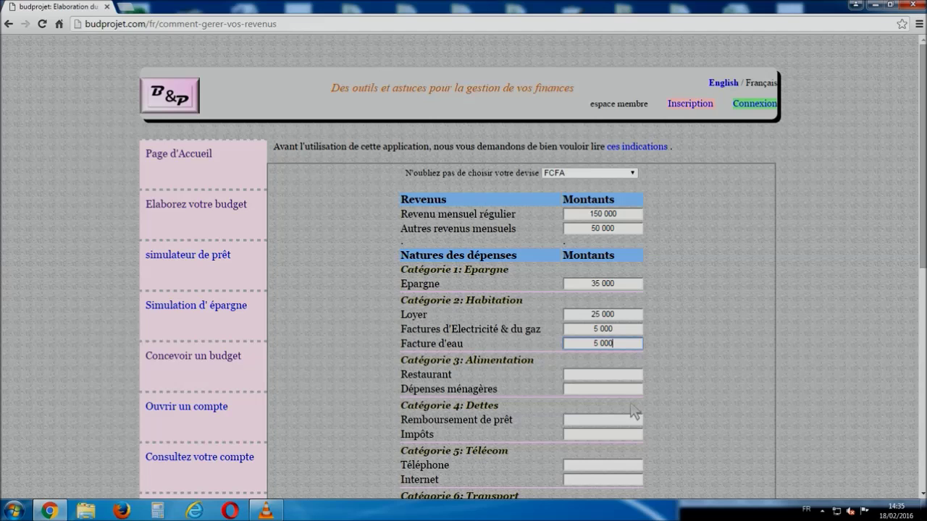
Fill in the Alimentation category with 35 000 for Restaurant and 40 000 for Dépenses ménagères.
left_click(621, 375)
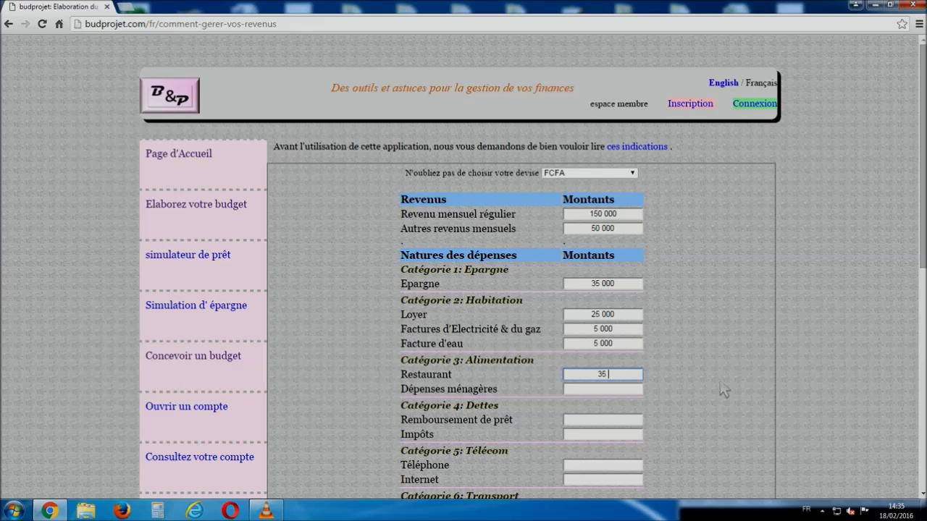
left_click(612, 389)
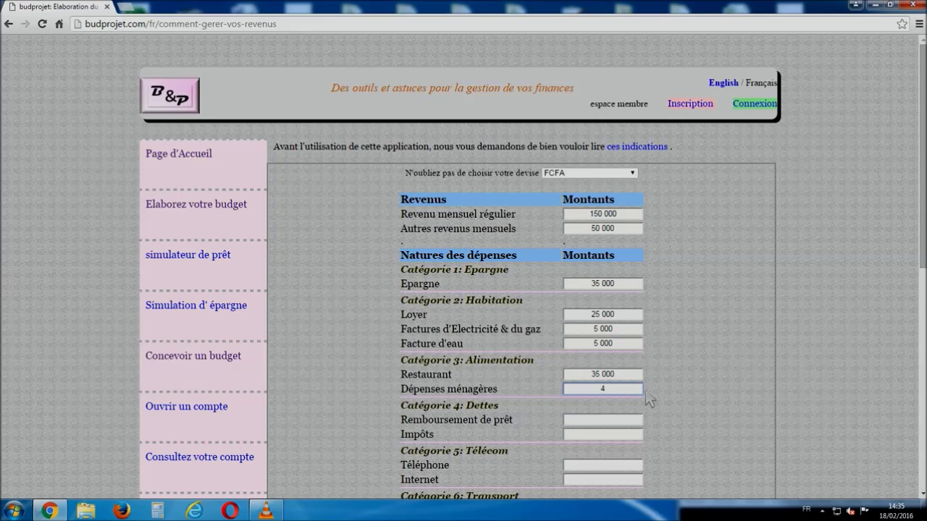
type("40 000")
Fill in the Télécom category with 5 000 each for Téléphone and Internet, dismissing the Windows color scheme prompt.
scroll(648, 398, "down", 3)
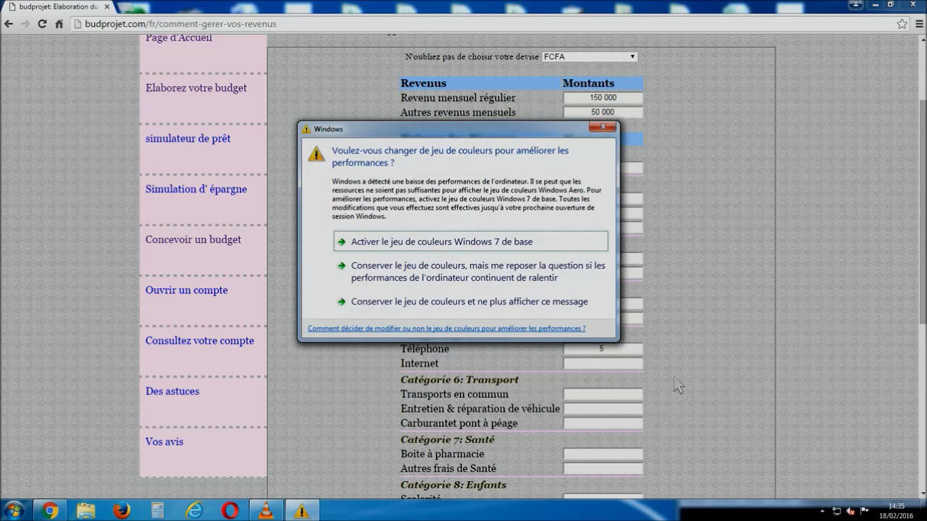
left_click(601, 127)
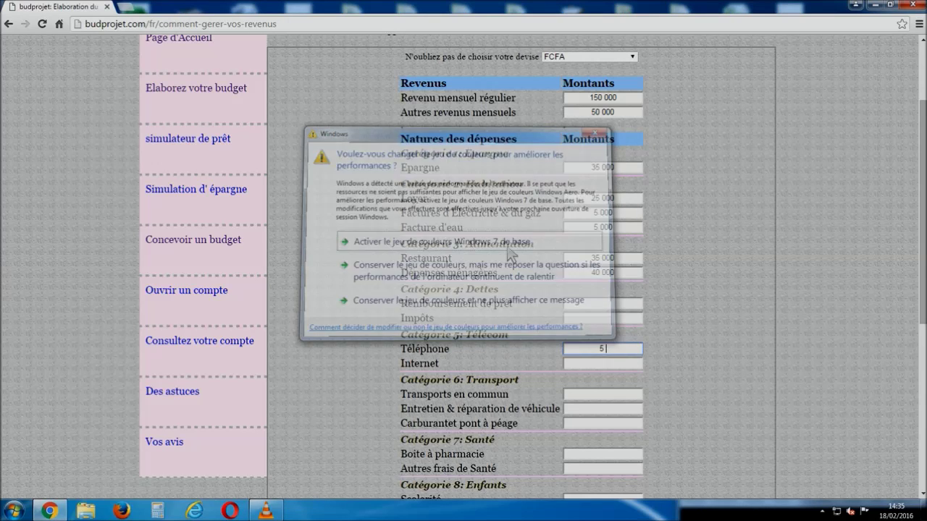
left_click(605, 366)
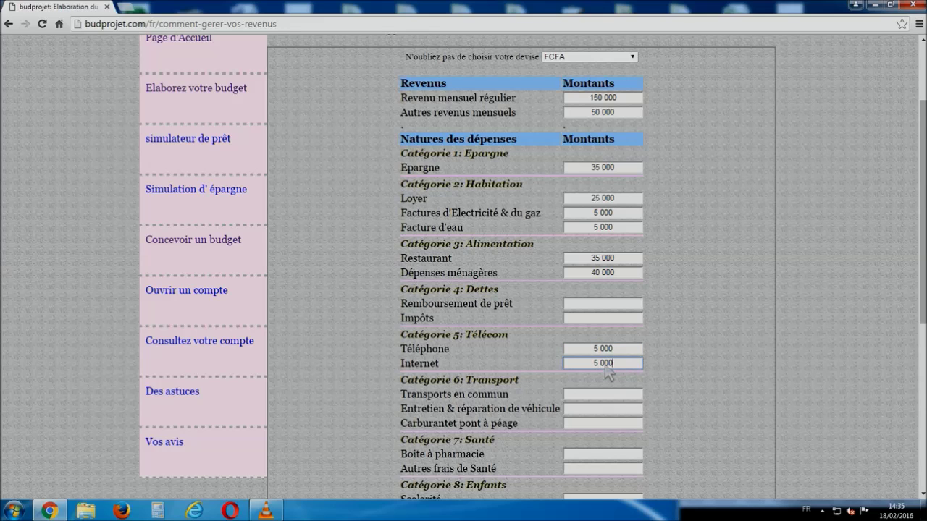
left_click(692, 365)
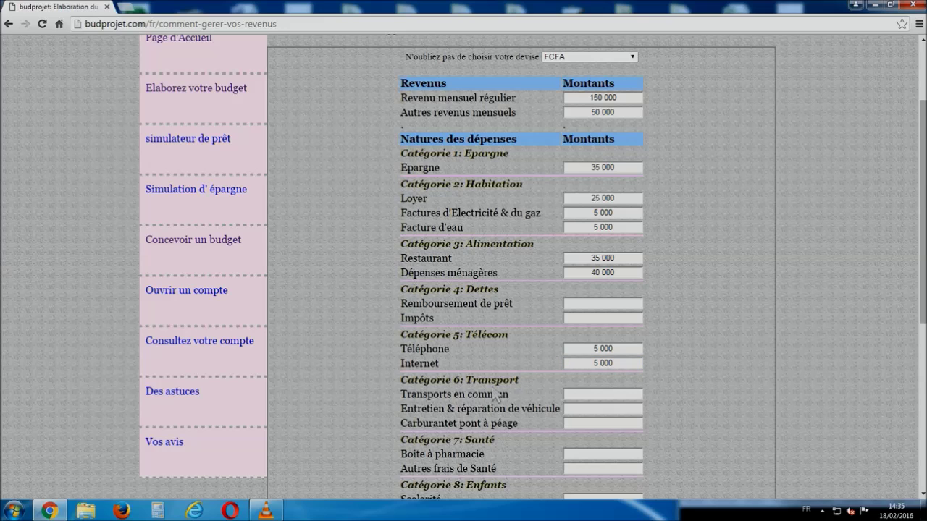
Enter 20 000 for Transports en commun, 2 500 for Boite à pharmacie, and 20 000 for Scolarité.
left_click(591, 394)
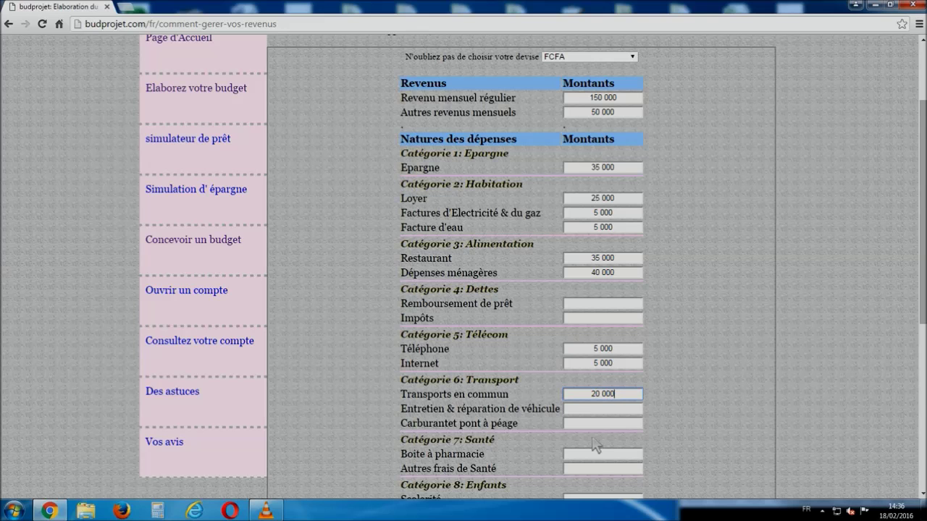
scroll(594, 439, "down", 2)
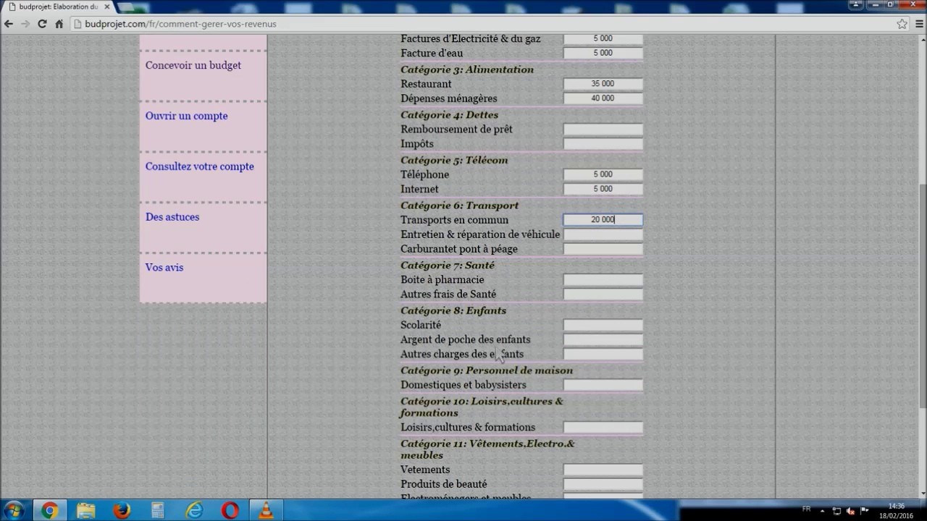
left_click(589, 281)
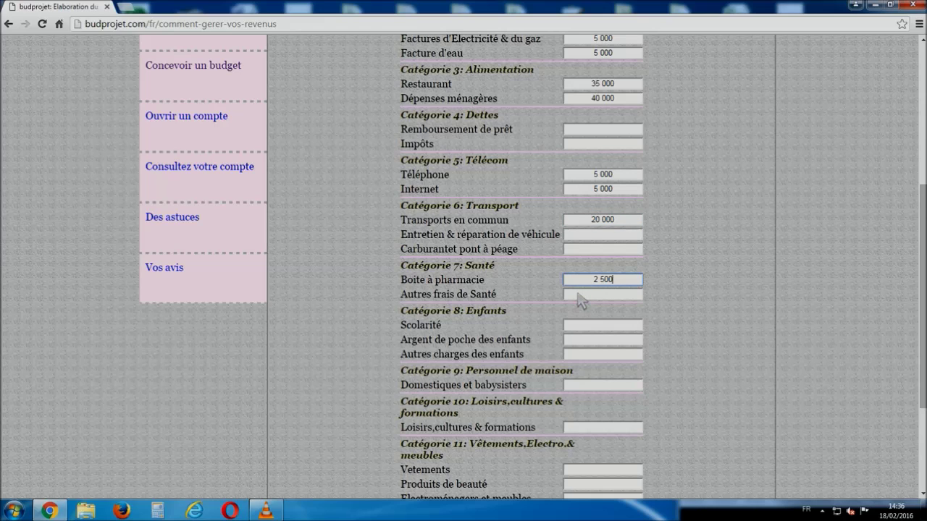
left_click(589, 327)
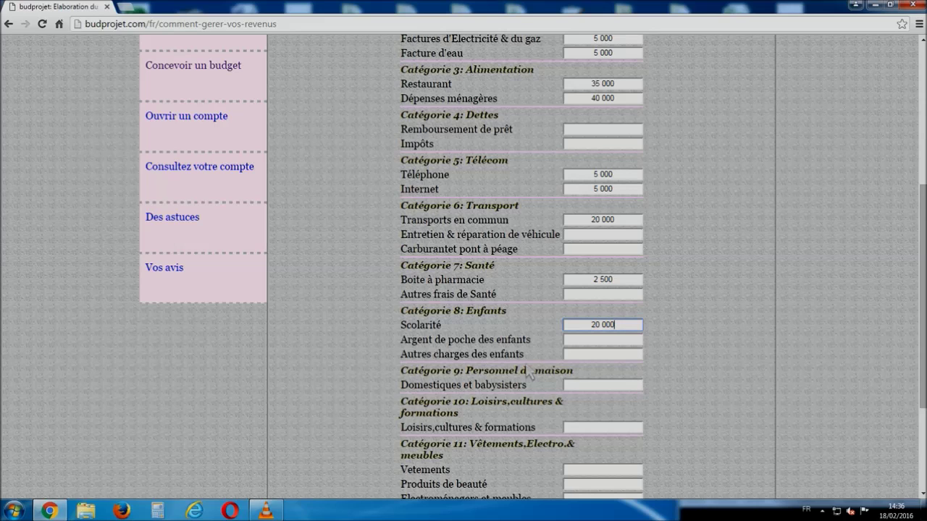
Enter 1 000 for Loisirs, cultures & formations and run the budget analysis.
left_click(610, 427)
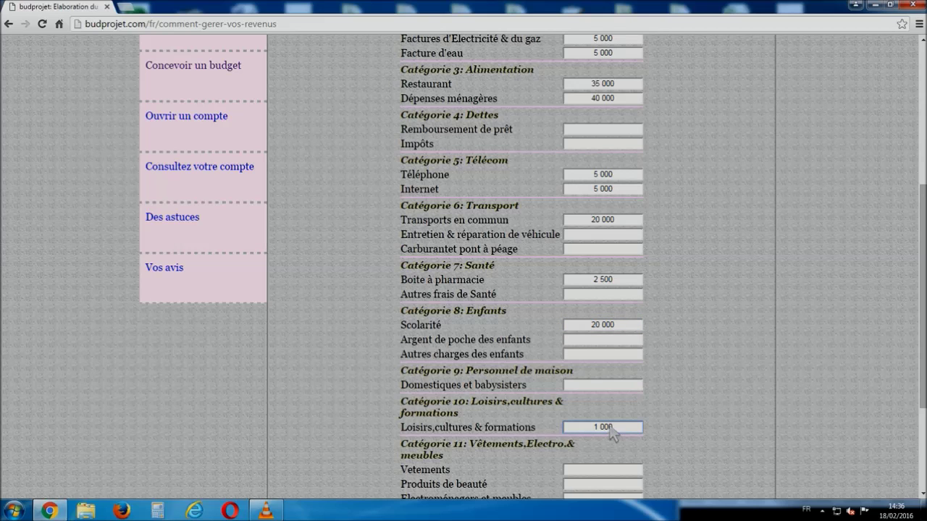
scroll(613, 433, "down", 3)
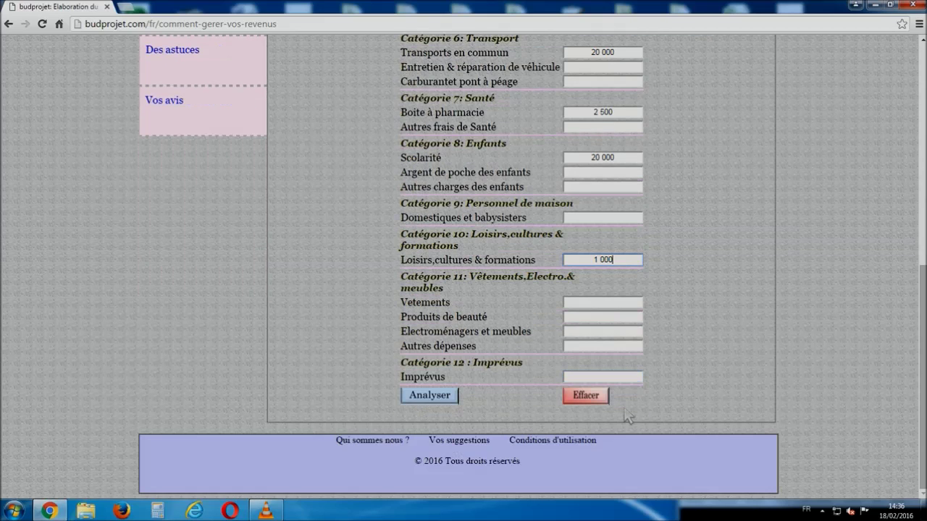
left_click(431, 395)
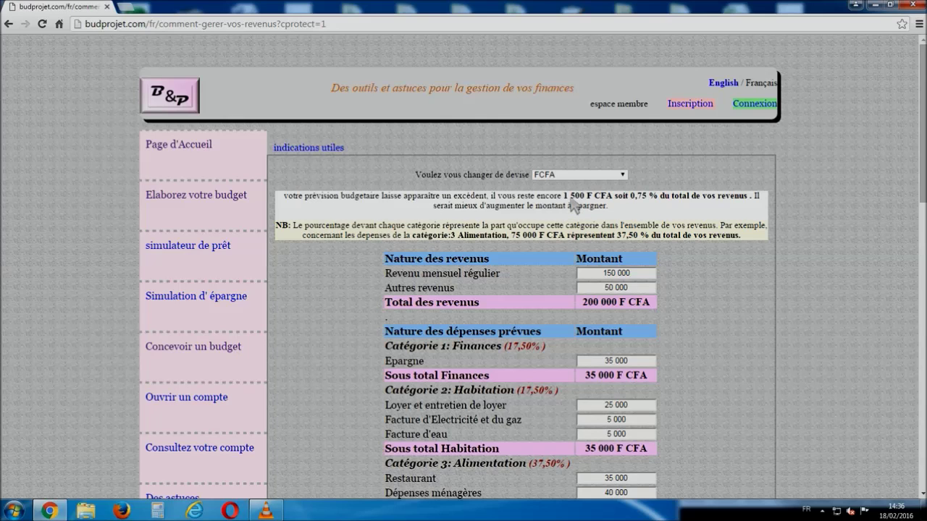
Review the analysis message, the category percentages and subtotals, and the closing summary, dismissing the Windows color scheme prompt.
left_click_drag(569, 199, 649, 200)
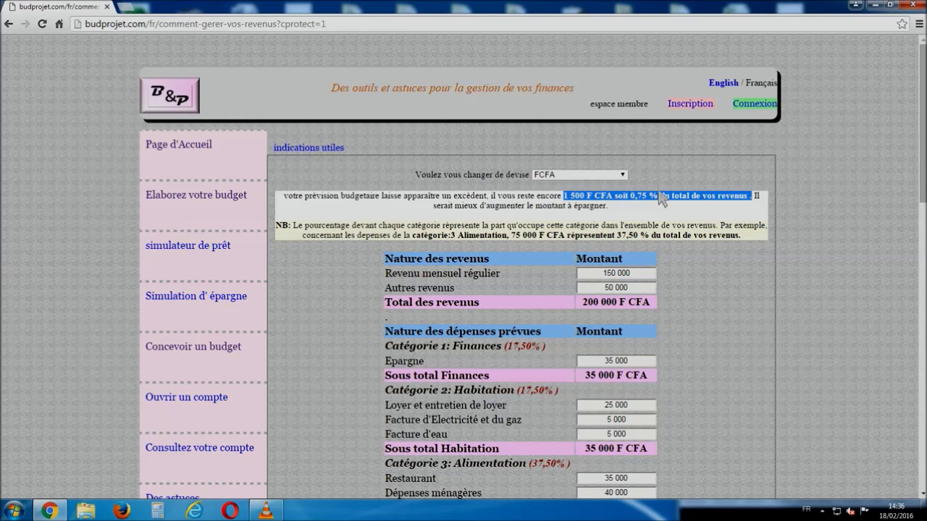
left_click(630, 214)
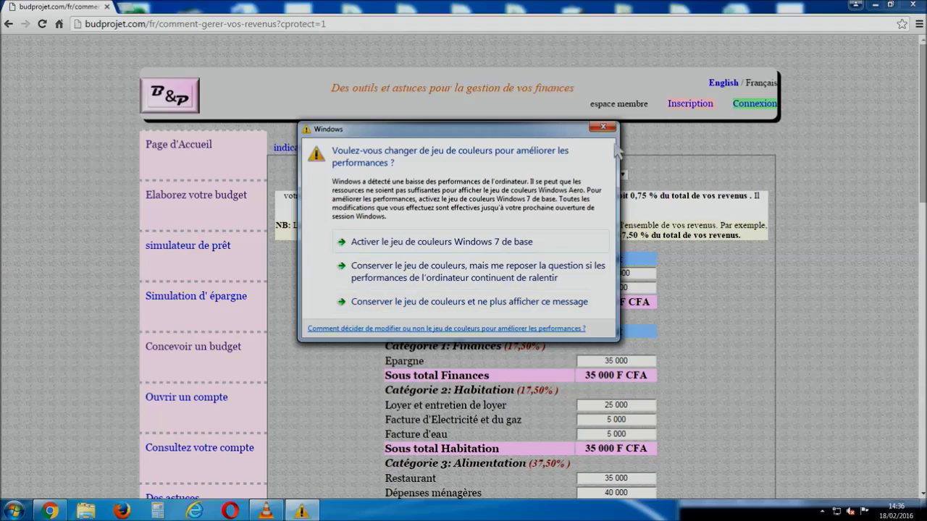
left_click(614, 131)
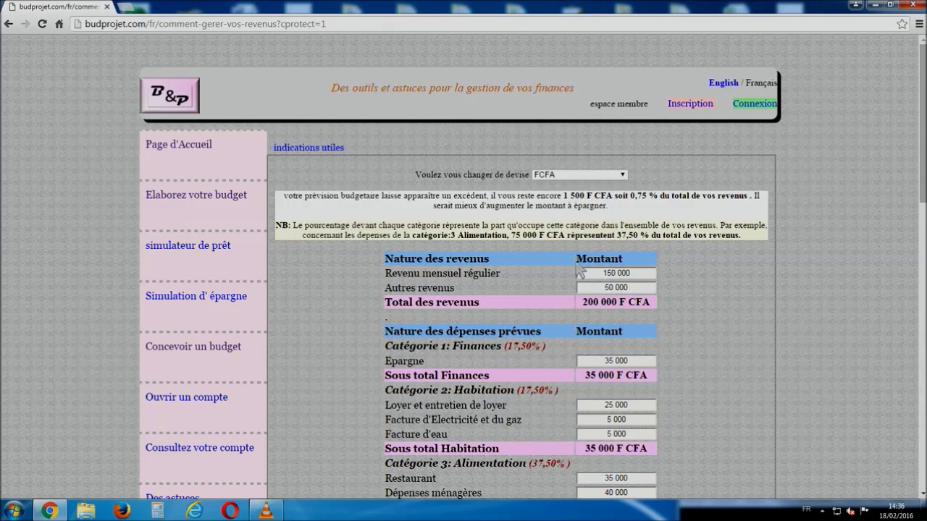
scroll(548, 270, "down", 11)
scroll(548, 270, "up", 6)
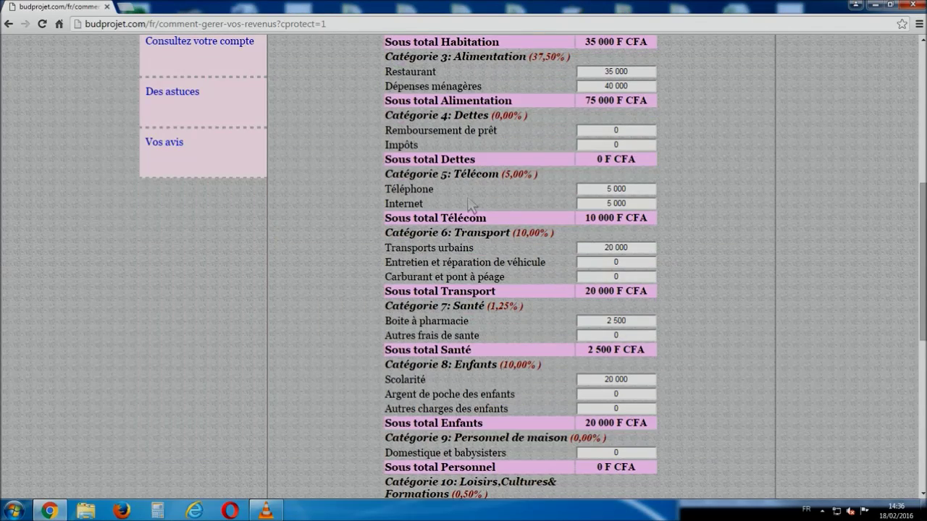
scroll(510, 179, "up", 3)
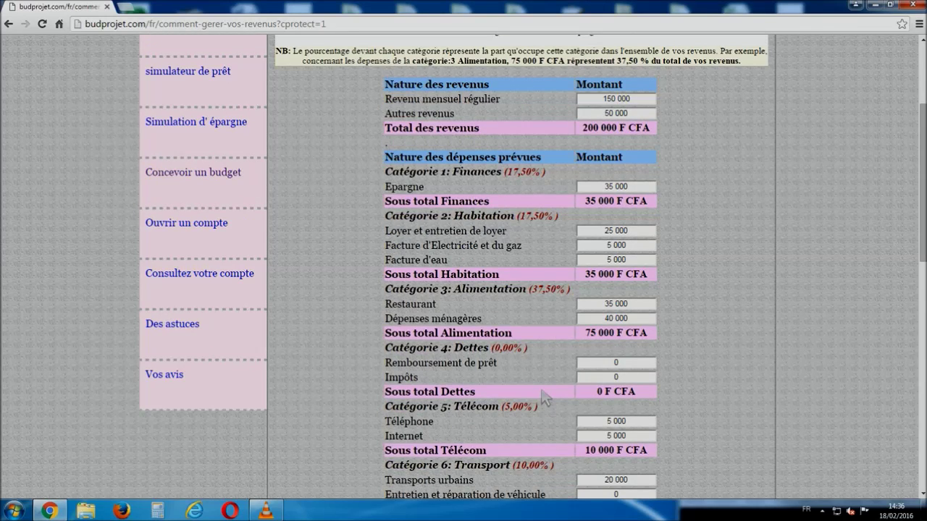
scroll(540, 395, "down", 10)
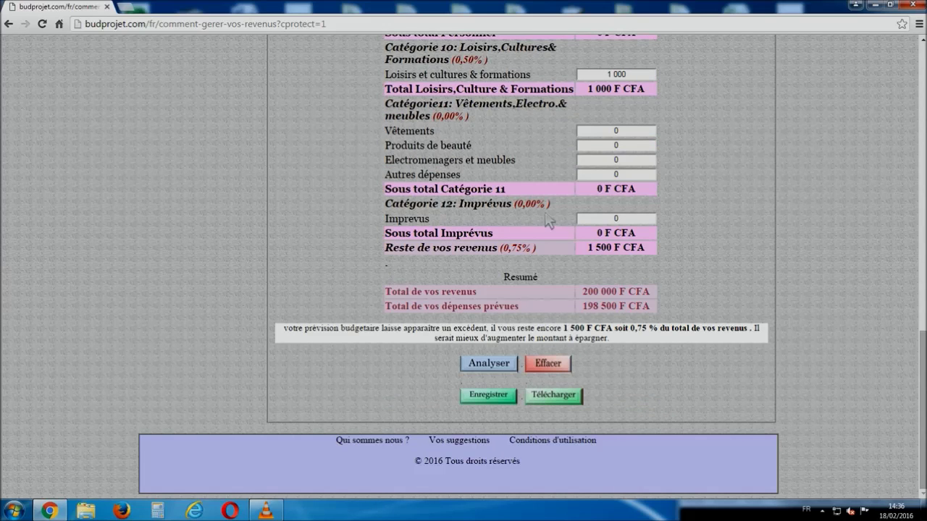
Allocate the remaining 1 500 F CFA to Imprévus and analyse the budget again.
left_click(606, 220)
left_click(498, 366)
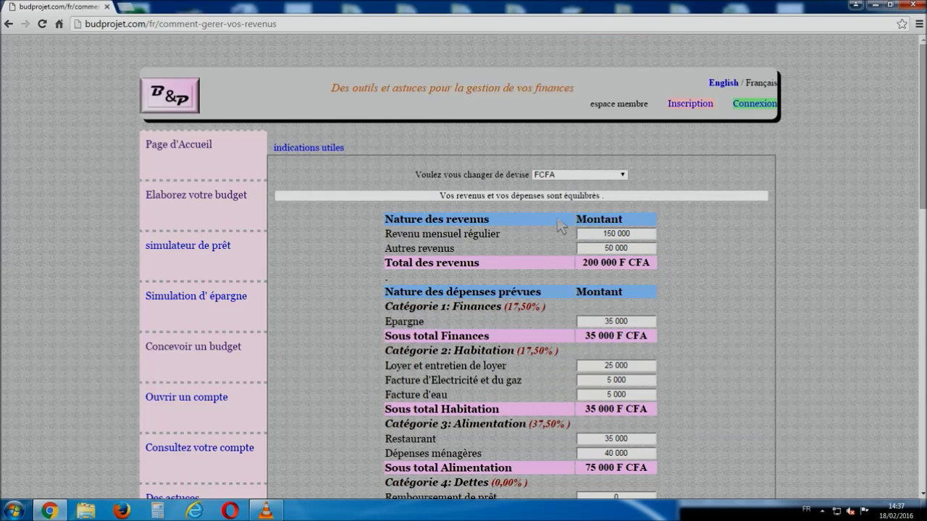
Generate the downloadable PDF of the balanced budget, check it from revenues to summary, and return to the budget form.
left_click_drag(439, 196, 601, 209)
left_click(580, 234)
scroll(572, 236, "down", 9)
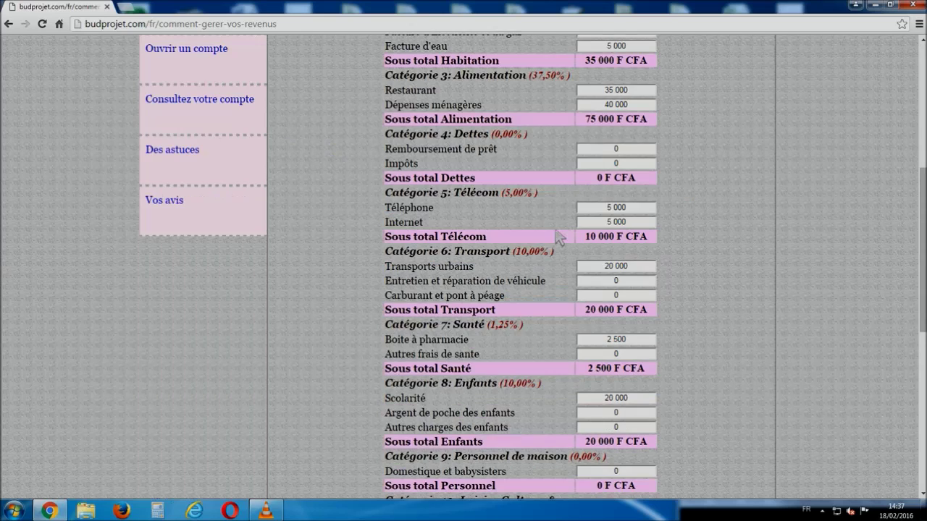
scroll(559, 237, "down", 2)
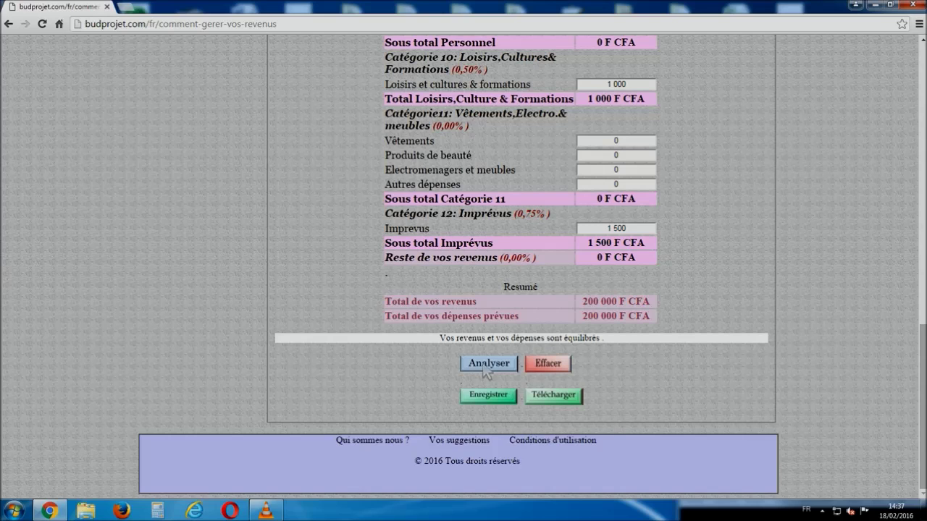
left_click(567, 398)
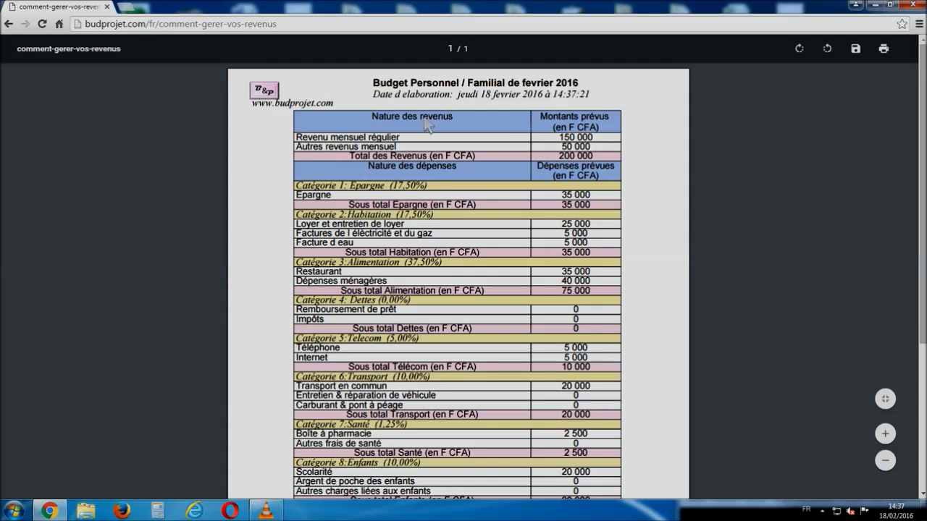
scroll(534, 376, "down", 3)
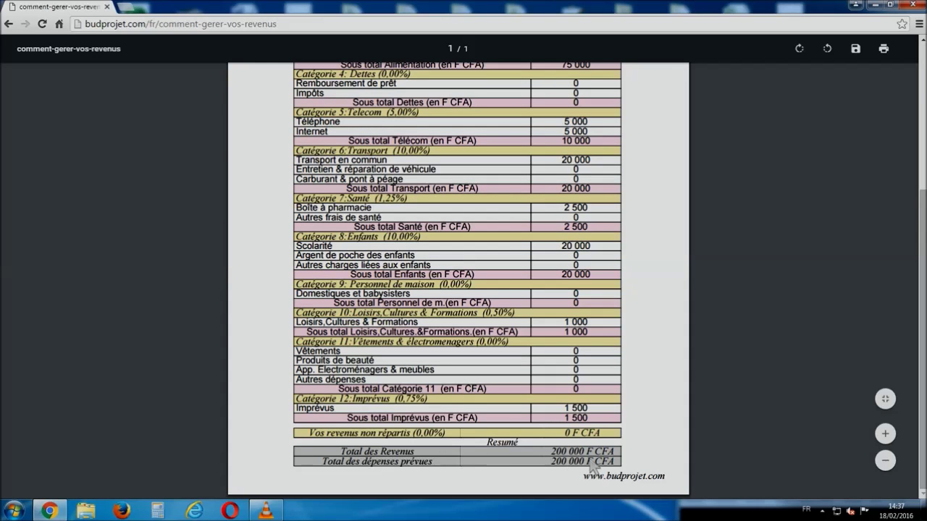
scroll(451, 345, "up", 3)
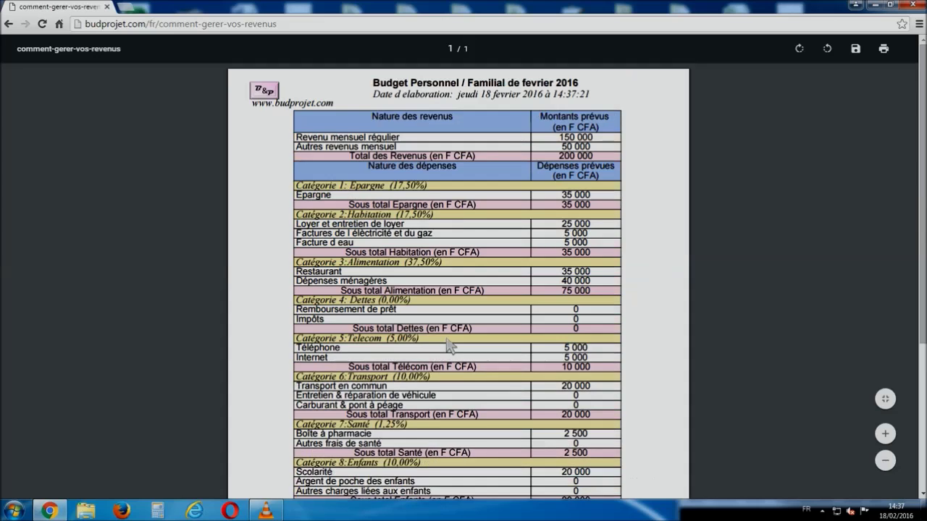
left_click(11, 25)
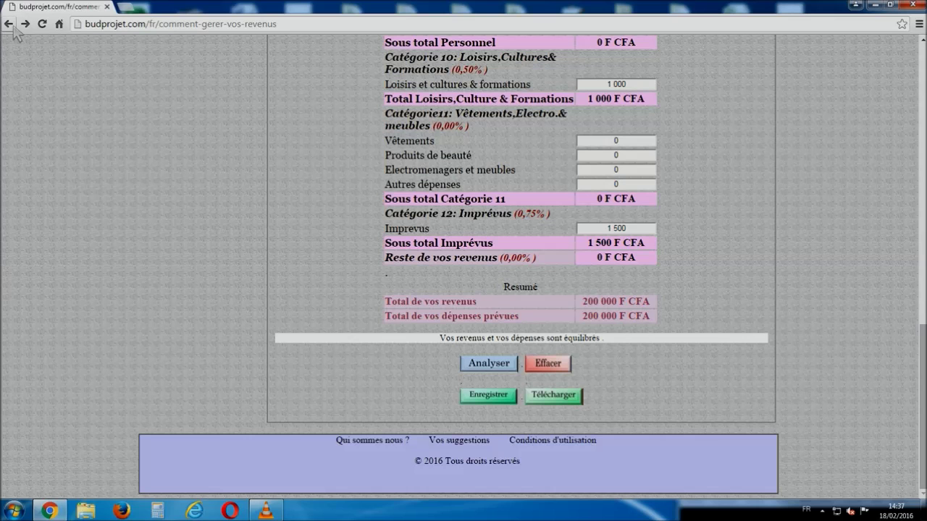
Save the budget by choosing to create a new account, dismissing the Windows color scheme prompt.
left_click(493, 400)
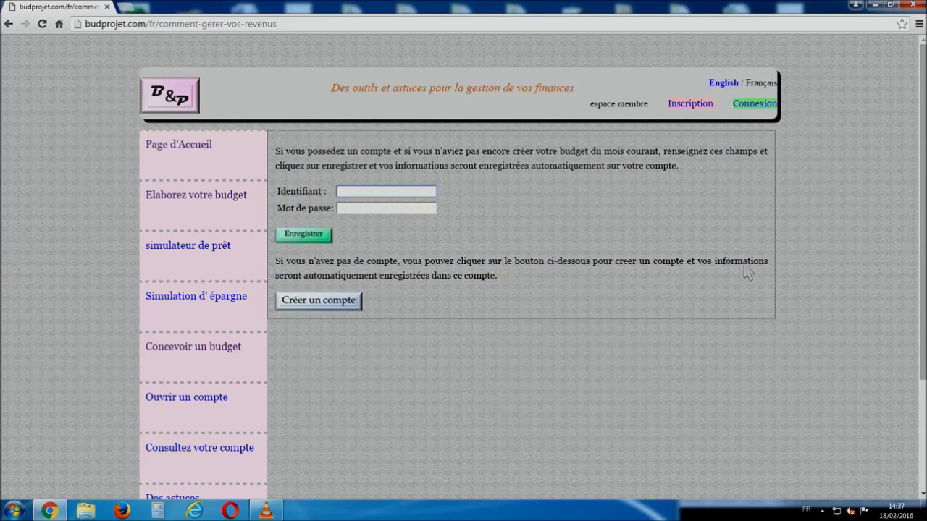
left_click(331, 307)
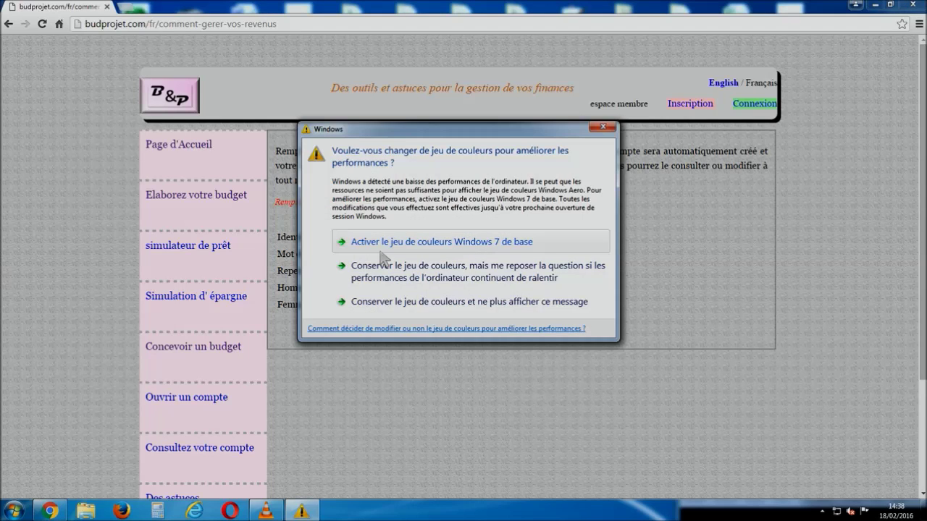
left_click(601, 127)
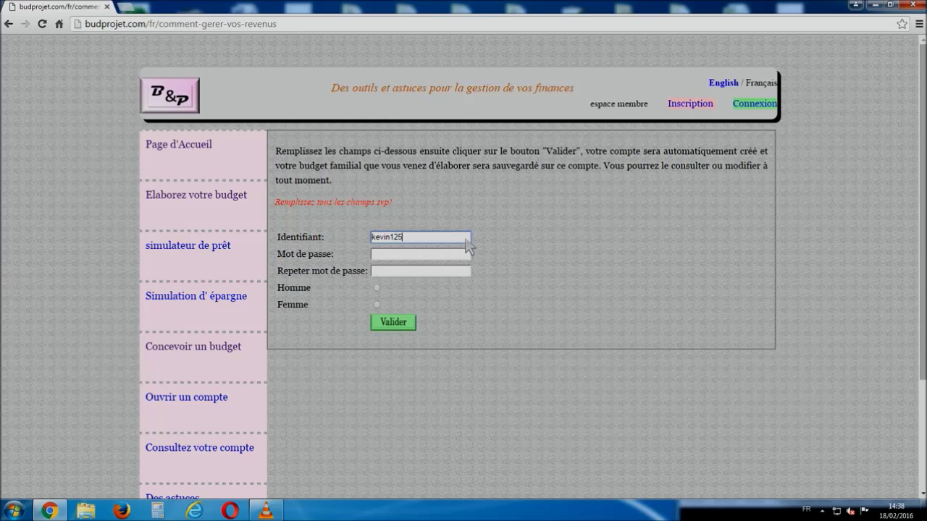
Fill in the new account's identifier, password and repeated password, select Homme, submit the form, and decline saving the password in Chrome.
left_click(409, 254)
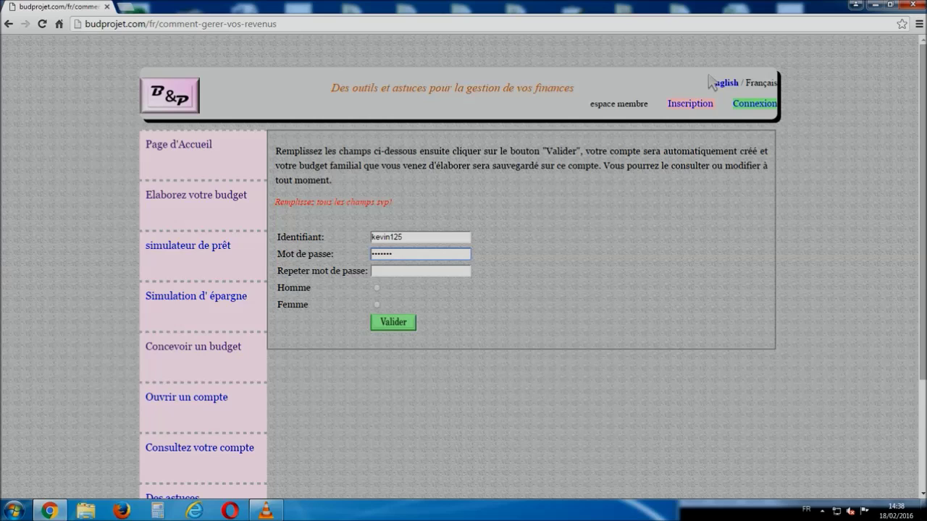
left_click(392, 272)
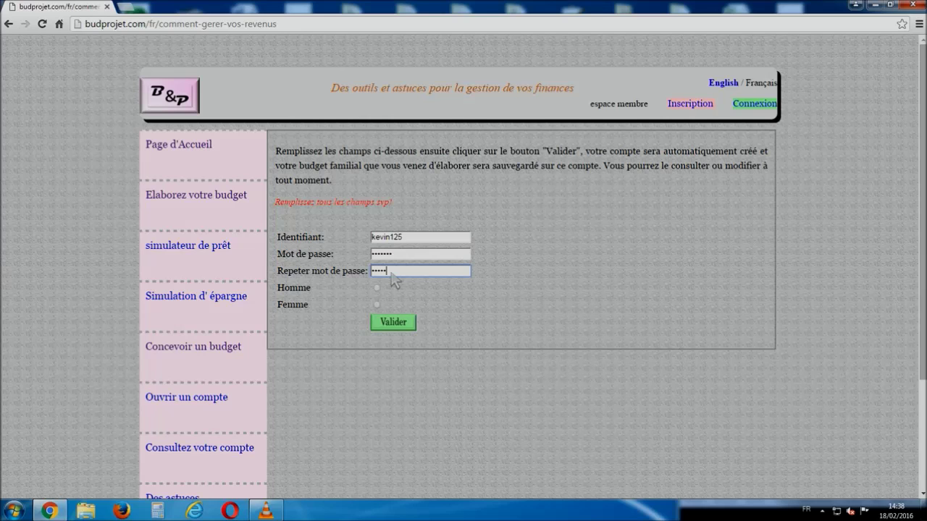
left_click(376, 288)
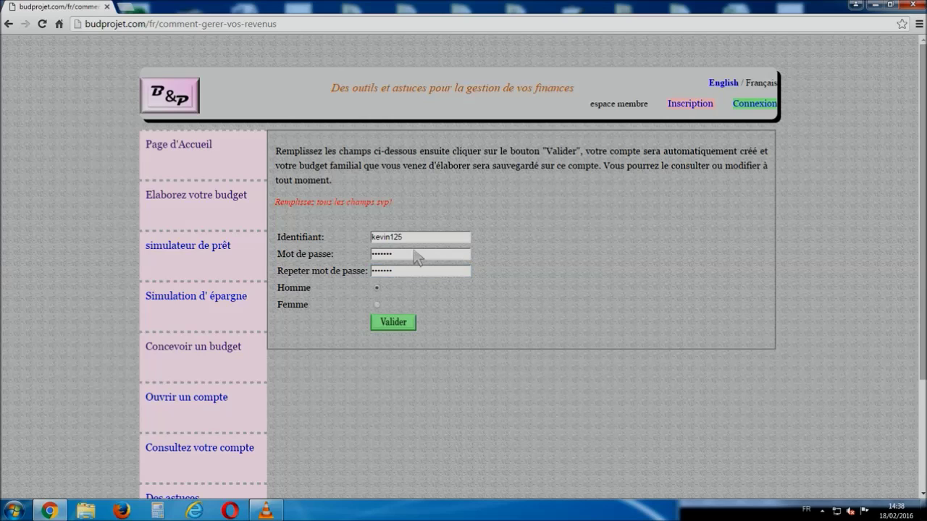
left_click(393, 324)
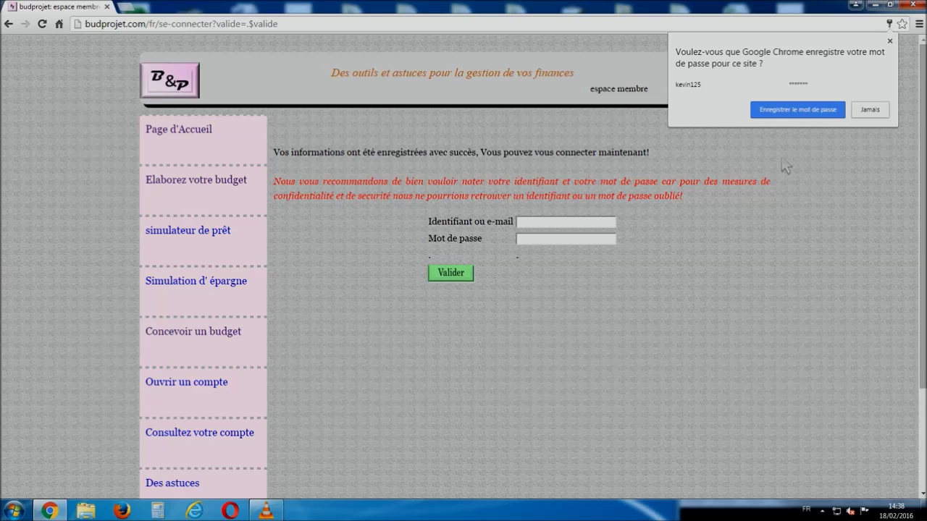
left_click(869, 109)
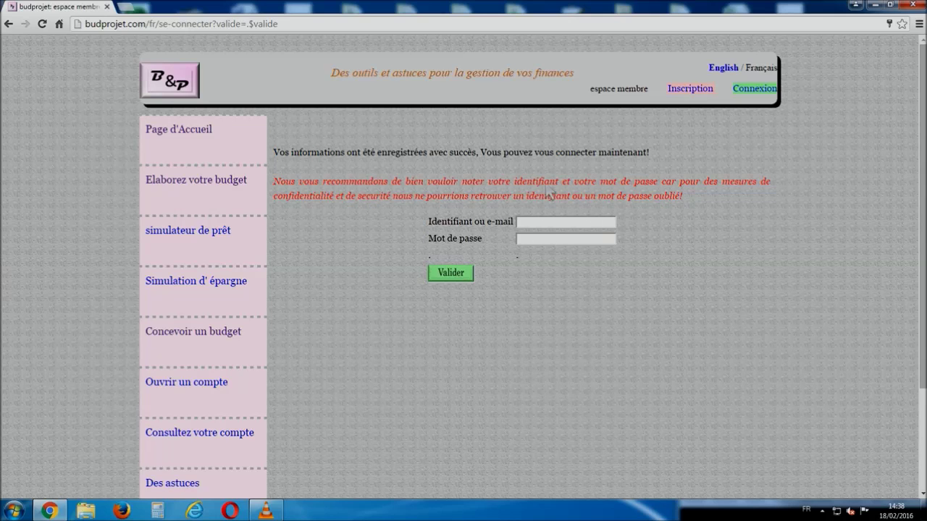
Log in with the new account's identifier and password, and open the February 2016 budget for updating.
left_click(525, 224)
left_click(523, 240)
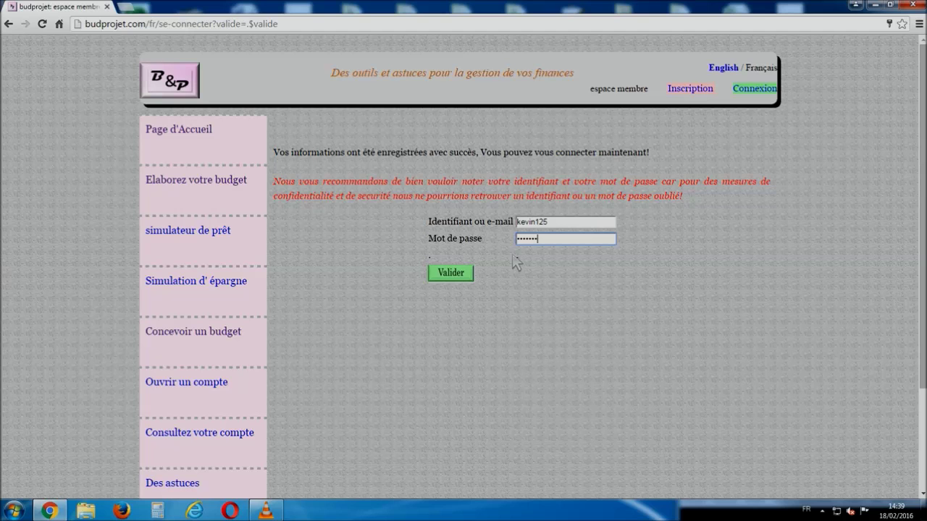
left_click(450, 273)
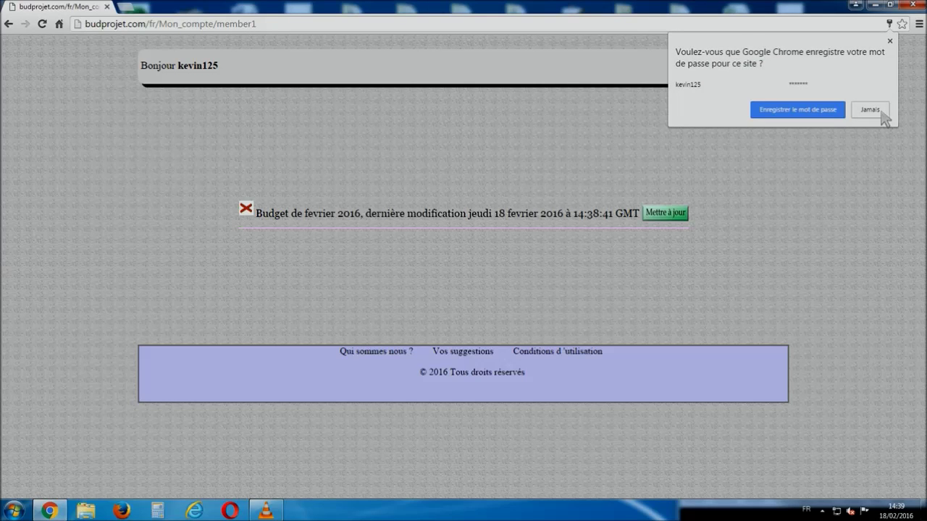
left_click(870, 110)
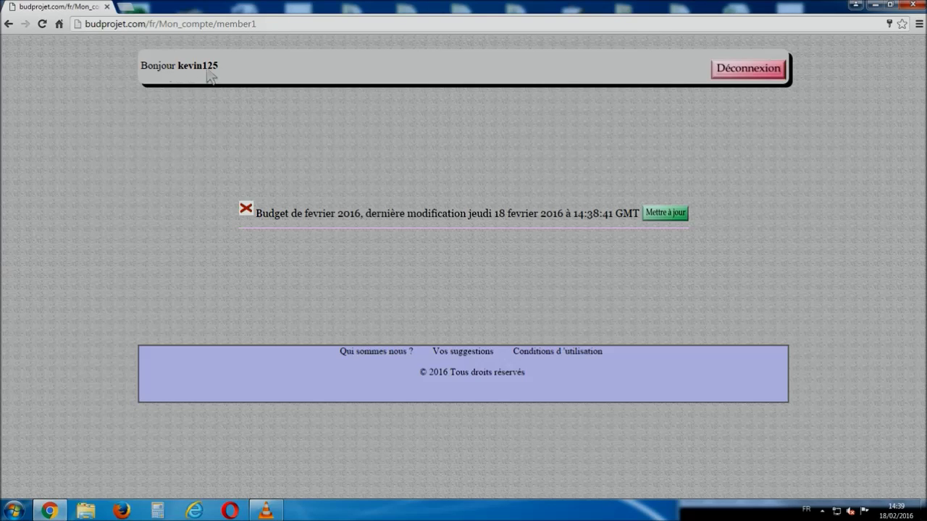
left_click(660, 216)
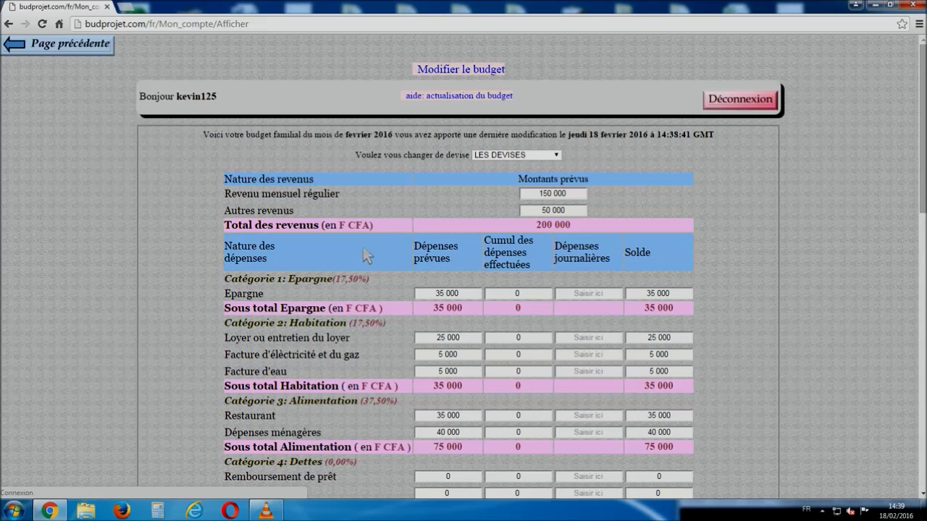
Examine the saved budget's expense lines, the planned, cumulative, daily and balance columns, and the closing summary, dismissing the Windows color scheme prompt.
scroll(414, 210, "down", 9)
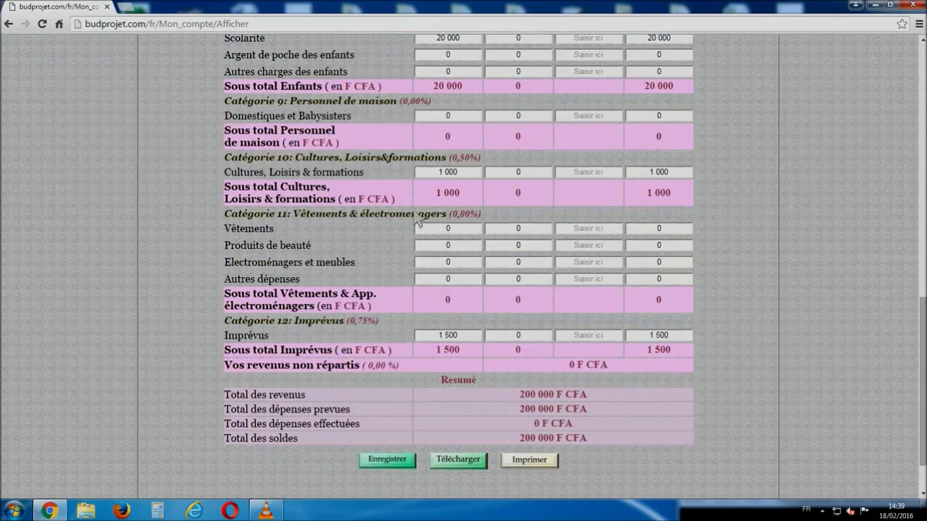
scroll(424, 279, "down", 1)
scroll(423, 283, "up", 10)
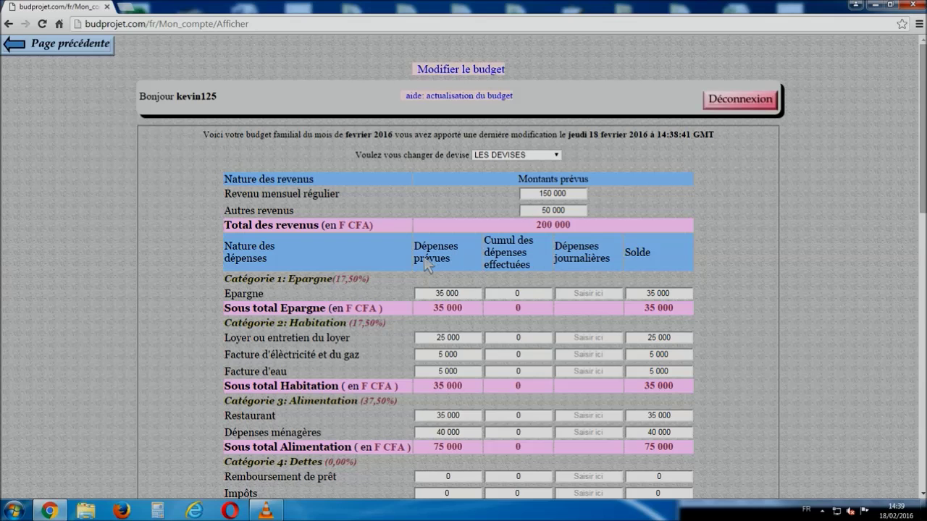
left_click_drag(425, 259, 458, 263)
triple_click(501, 249)
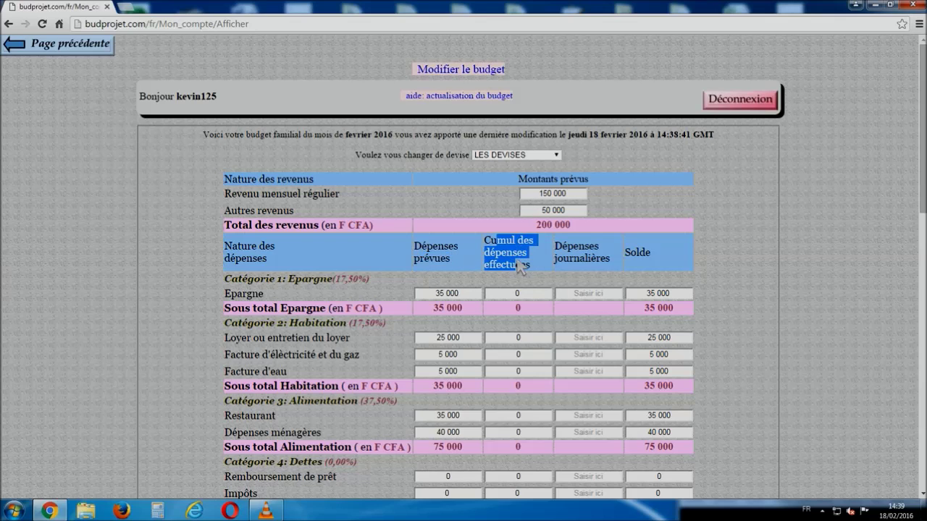
left_click_drag(573, 259, 653, 251)
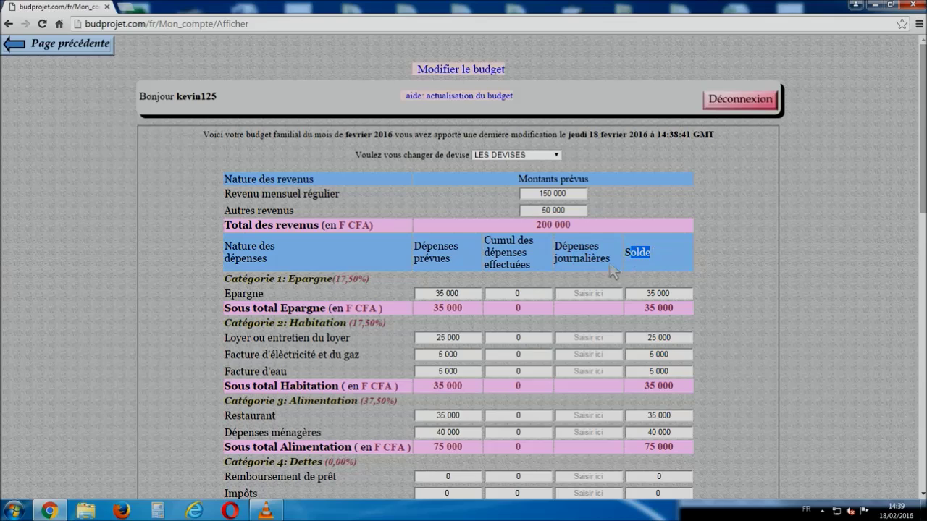
left_click(402, 291)
scroll(417, 377, "down", 10)
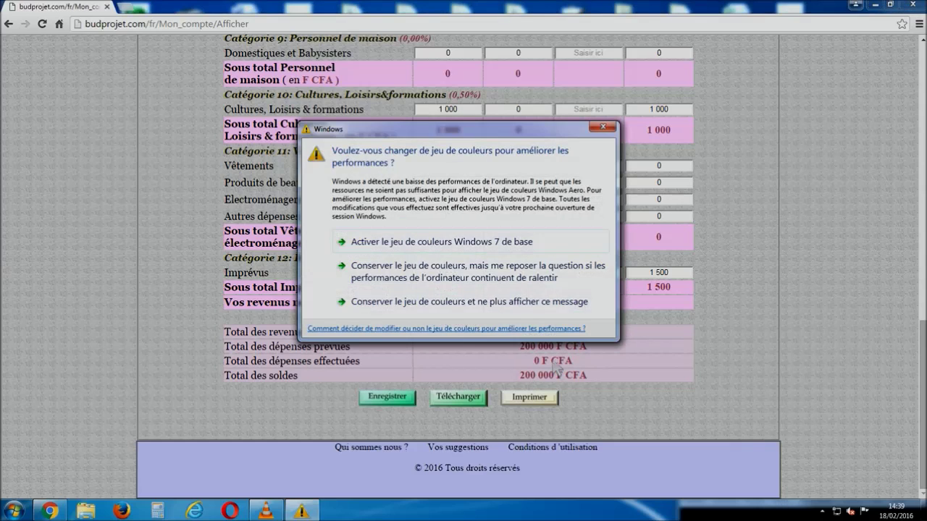
left_click(601, 127)
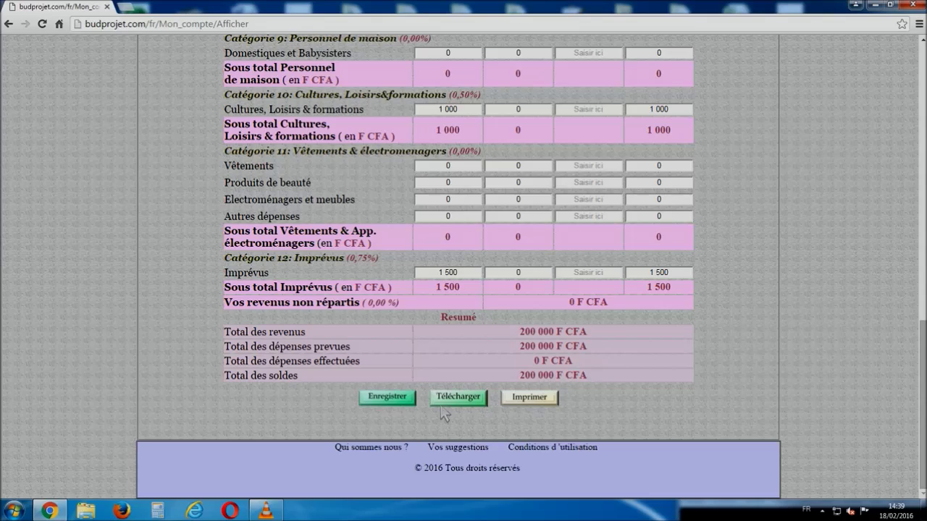
Record a daily expense of 500 on the Restaurant line and save the budget.
scroll(438, 308, "up", 10)
scroll(438, 315, "up", 2)
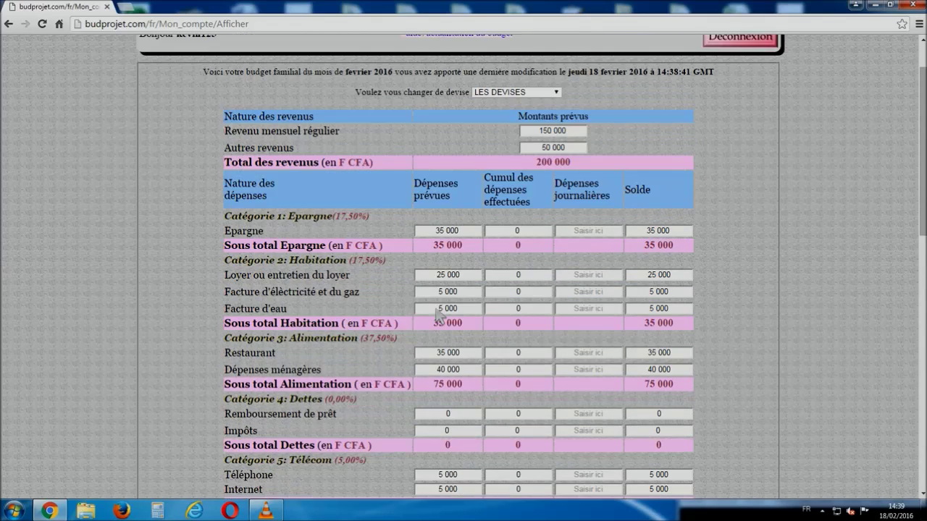
scroll(438, 315, "down", 1)
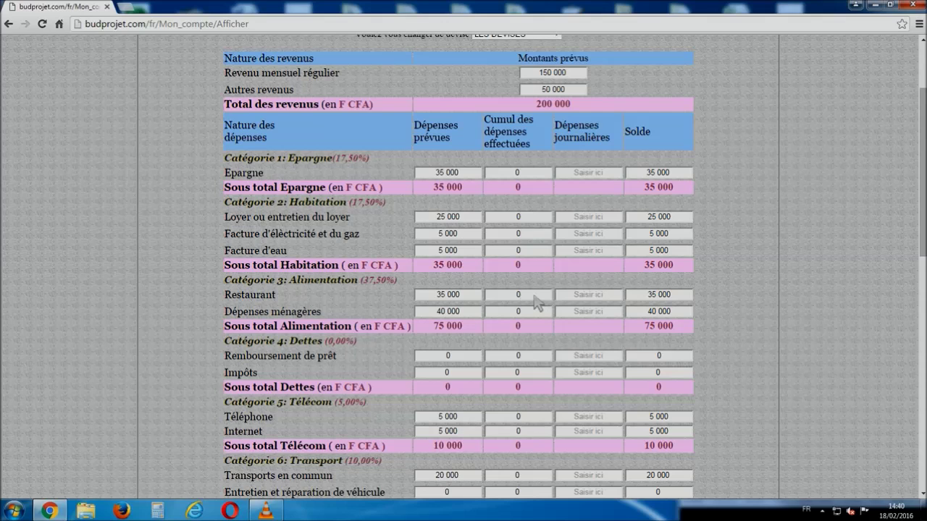
left_click(571, 294)
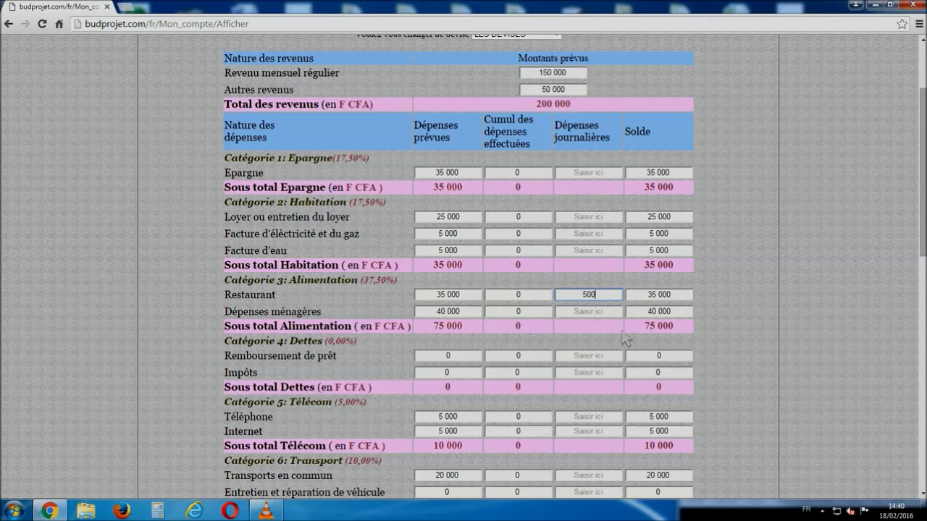
scroll(570, 332, "down", 10)
scroll(517, 376, "down", 2)
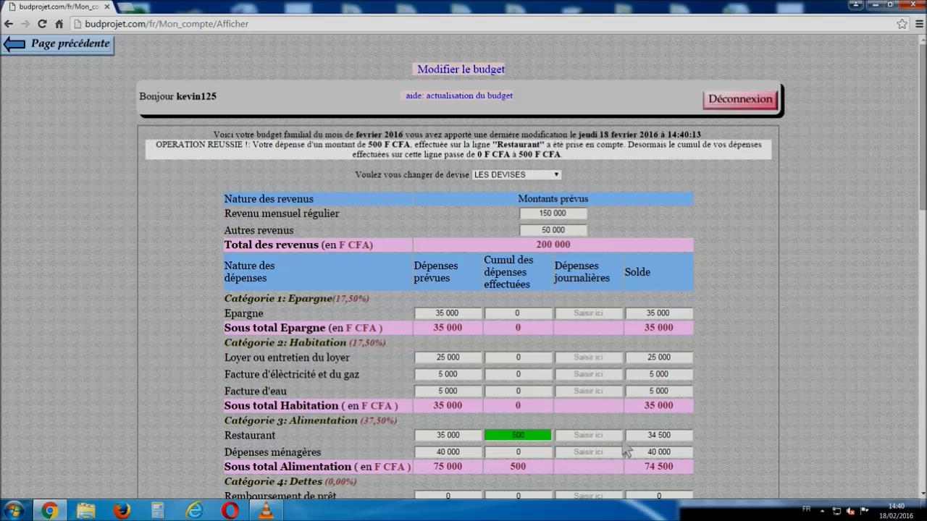
Check the Restaurant line's updated balance, and record and save a daily expense of 2000 on the Téléphone line.
left_click_drag(651, 435, 658, 436)
scroll(531, 441, "down", 6)
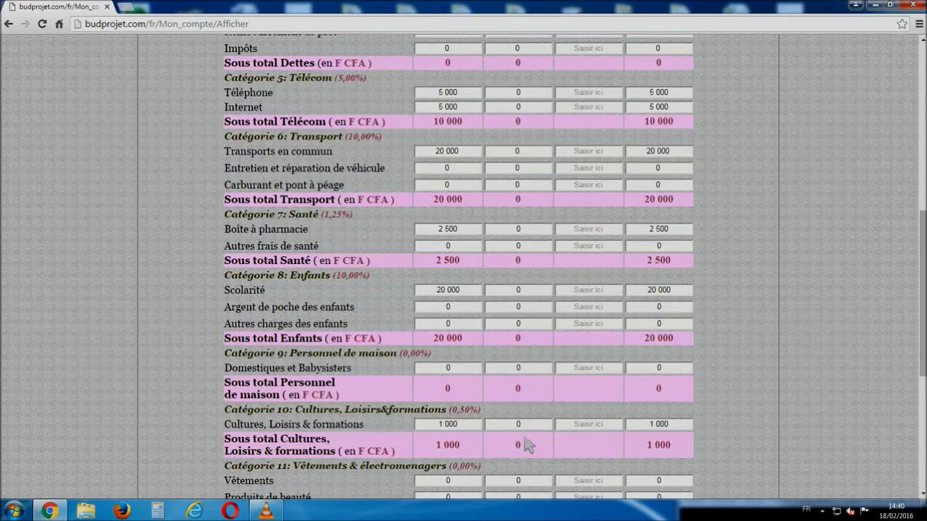
scroll(524, 445, "down", 4)
scroll(376, 316, "up", 2)
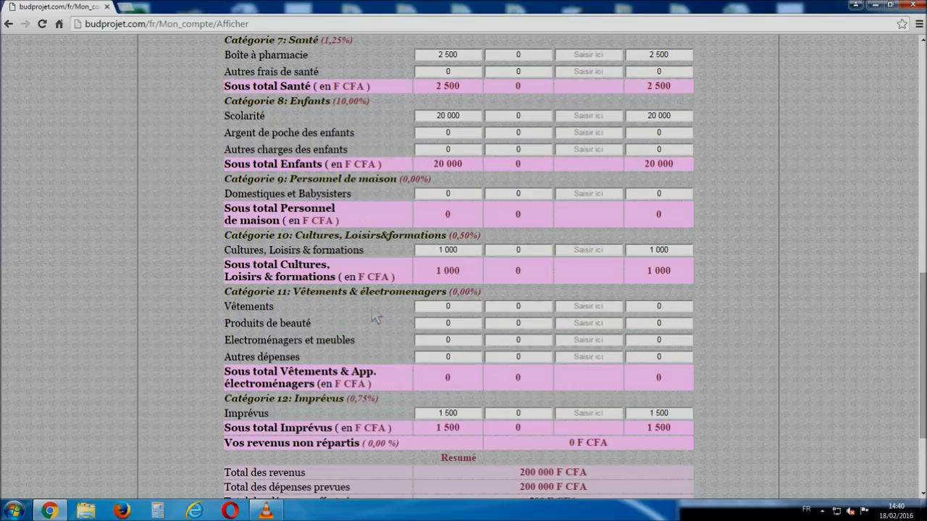
scroll(489, 204, "up", 2)
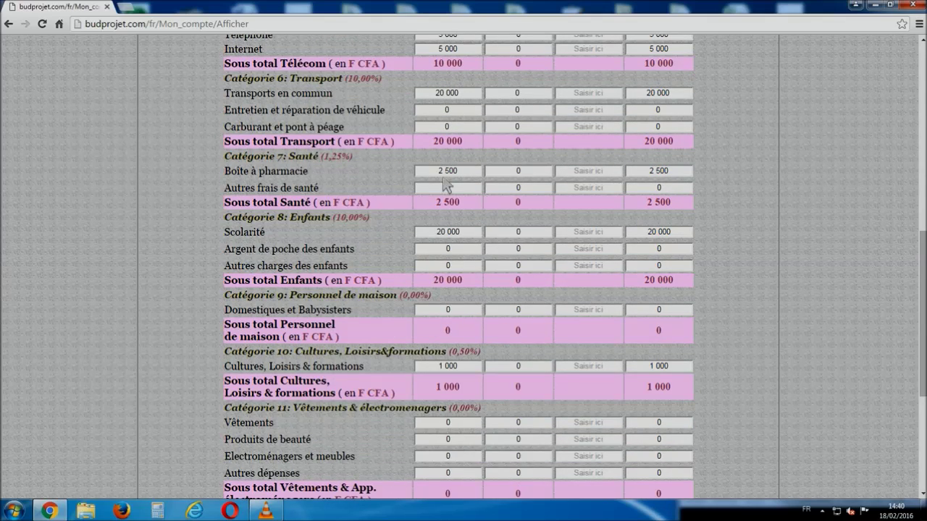
scroll(448, 231, "up", 5)
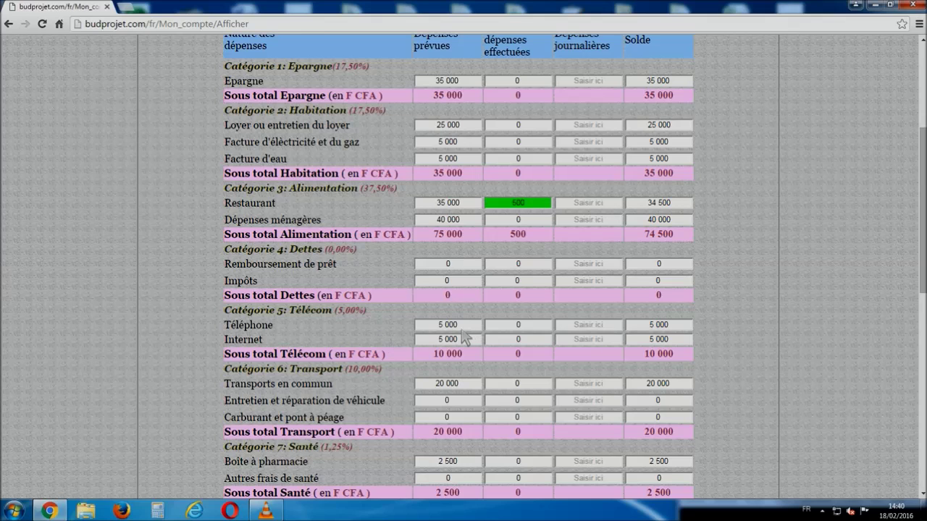
left_click(586, 325)
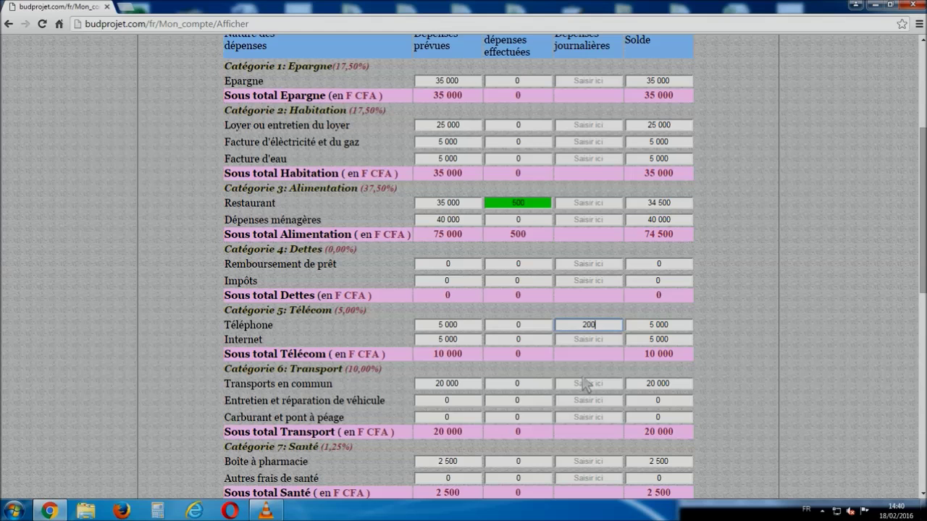
scroll(583, 382, "down", 8)
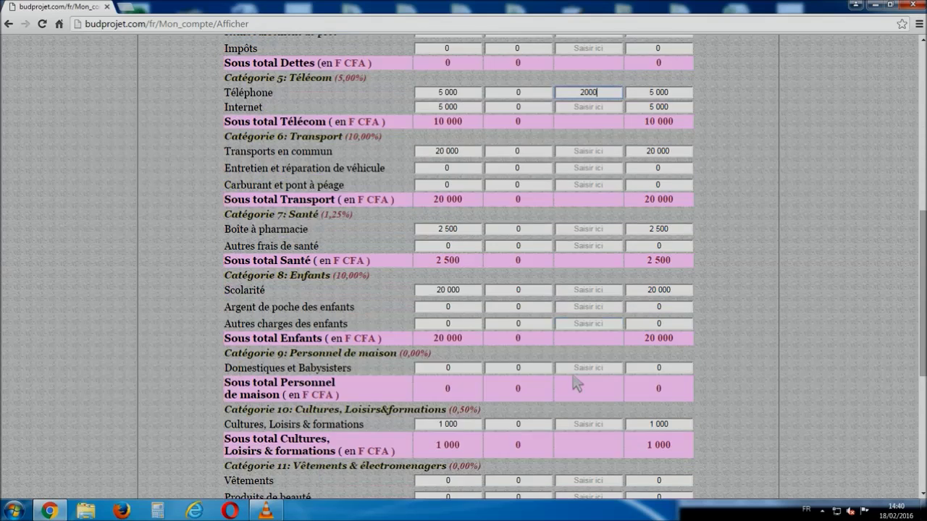
left_click(388, 398)
scroll(427, 337, "down", 2)
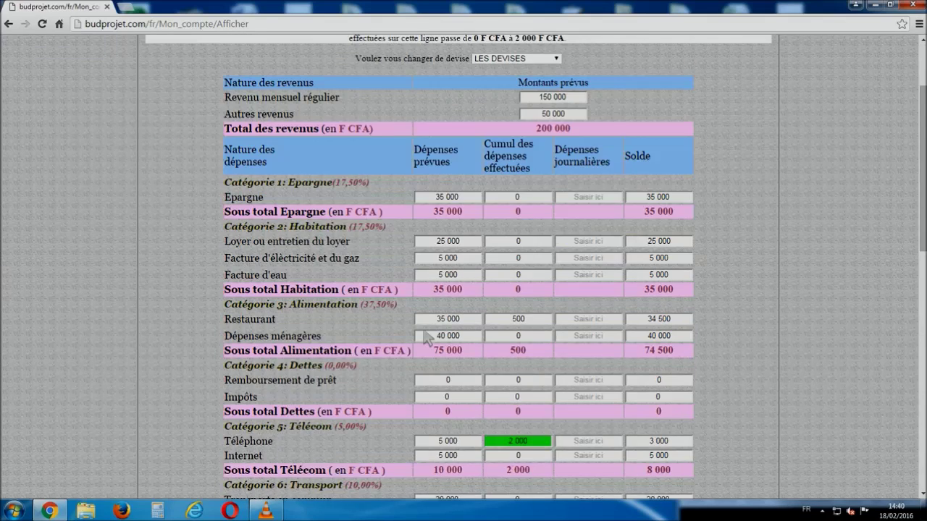
Review the cumulative spending and balances after the Téléphone expense, including the Total des soldes in the closing summary, and dismiss the Windows color scheme prompt.
scroll(427, 336, "down", 2)
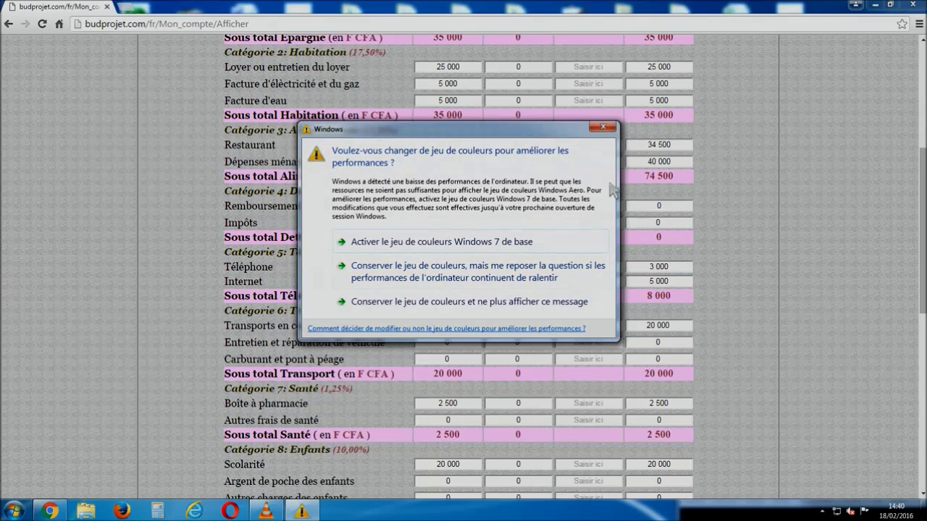
left_click(601, 129)
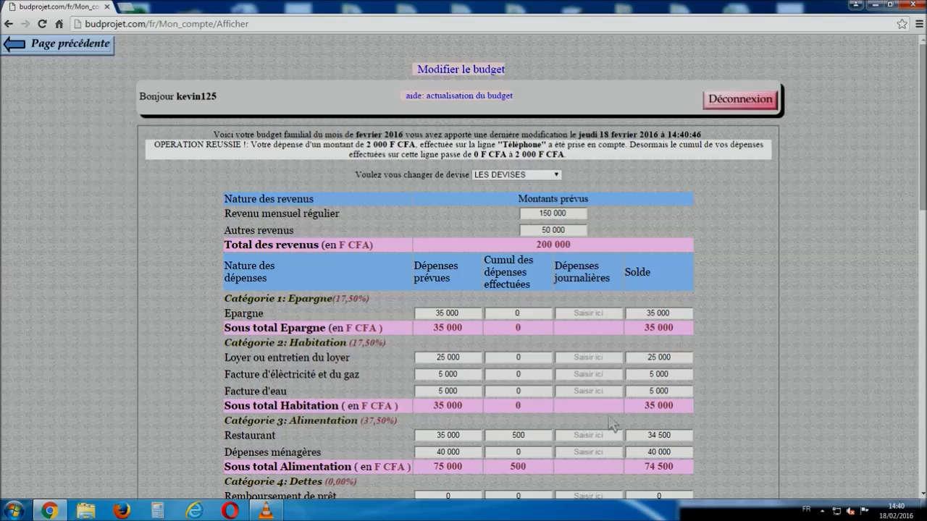
scroll(601, 391, "down", 3)
scroll(609, 405, "down", 2)
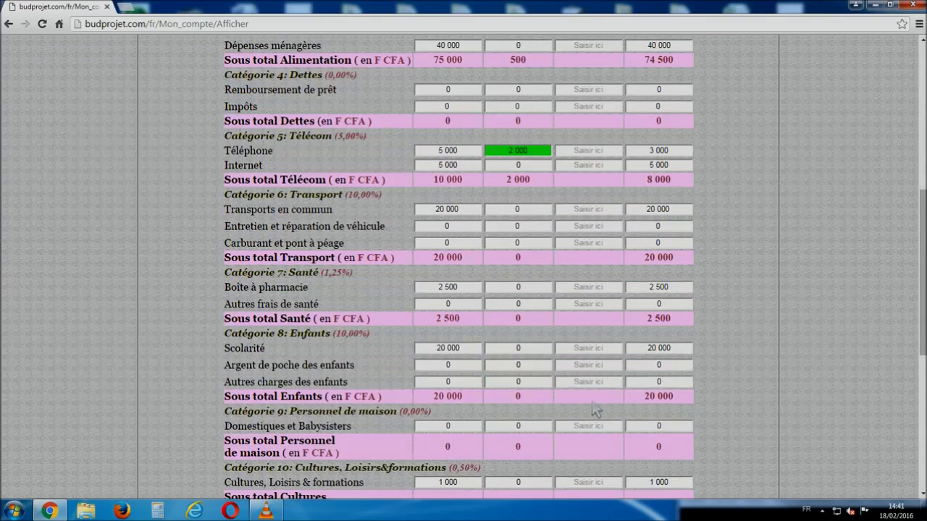
scroll(569, 264, "up", 4)
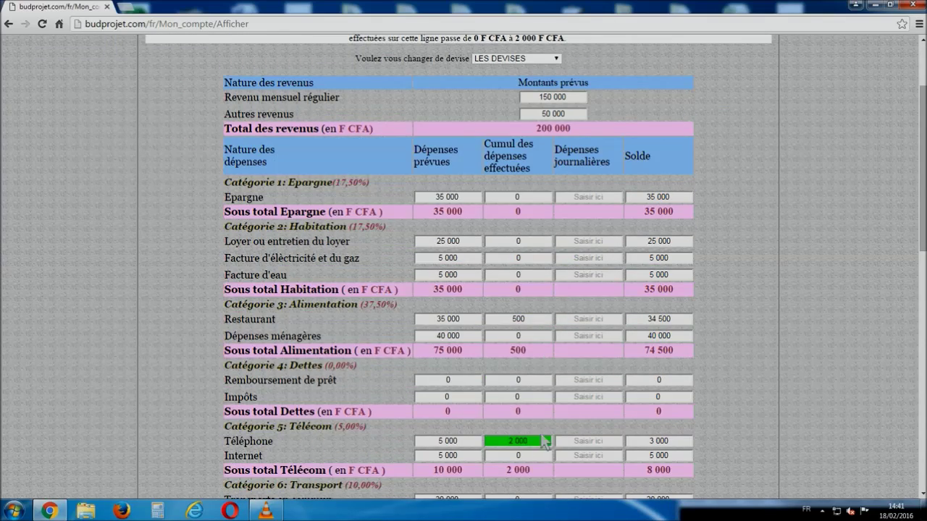
scroll(579, 389, "down", 3)
scroll(579, 388, "down", 5)
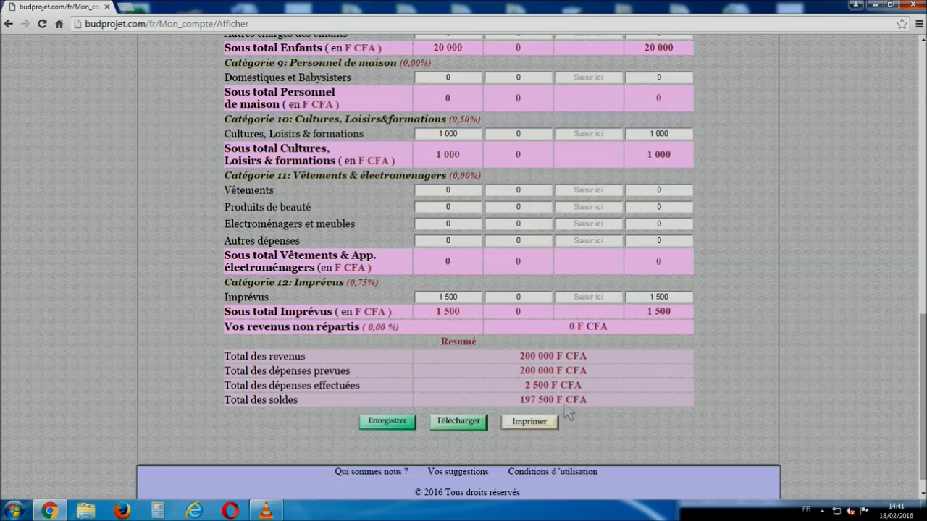
left_click_drag(521, 400, 569, 403)
left_click(635, 403)
scroll(526, 402, "up", 12)
scroll(491, 307, "down", 13)
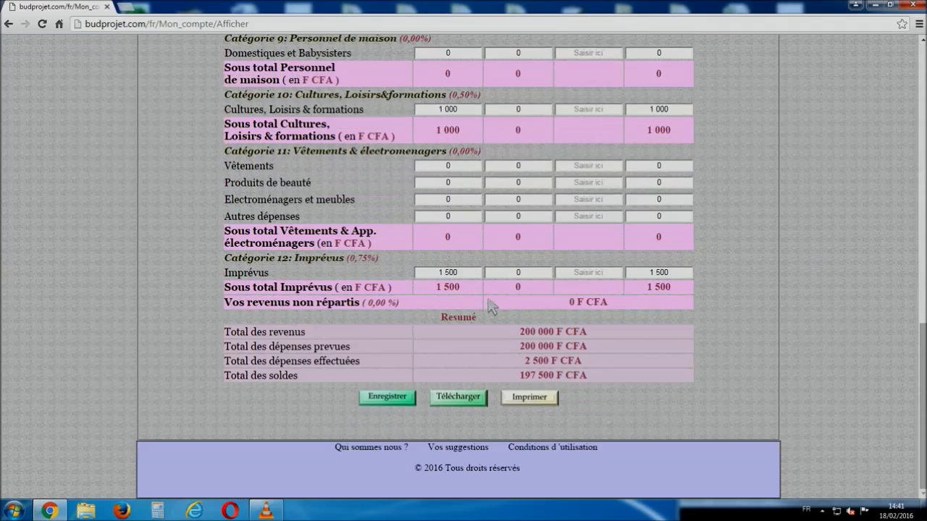
Examine the planned amounts across the expense categories, particularly the Dépenses ménagères and Vêtements lines.
scroll(422, 360, "up", 12)
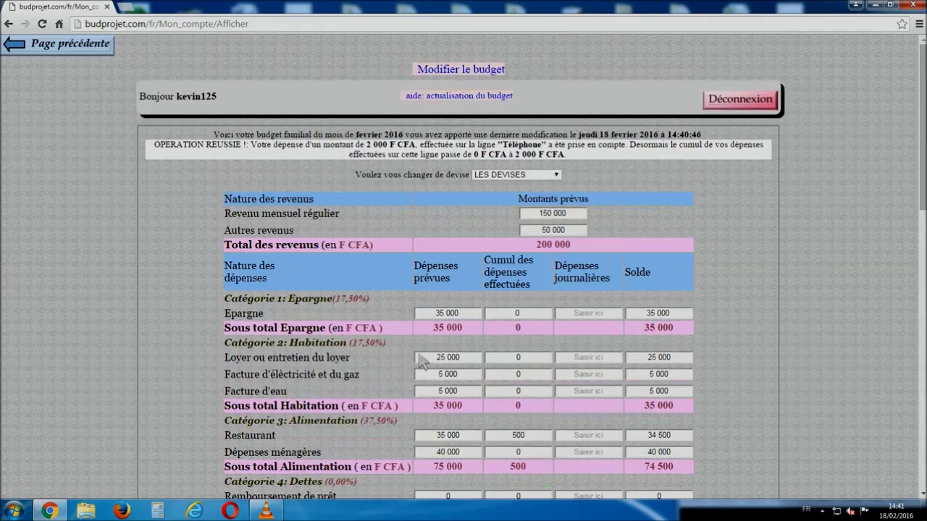
scroll(518, 334, "down", 9)
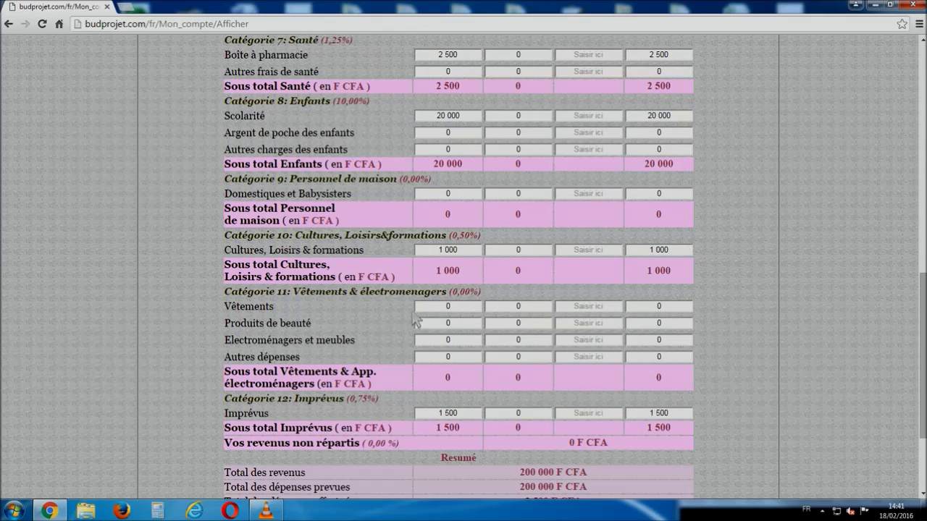
scroll(416, 319, "up", 3)
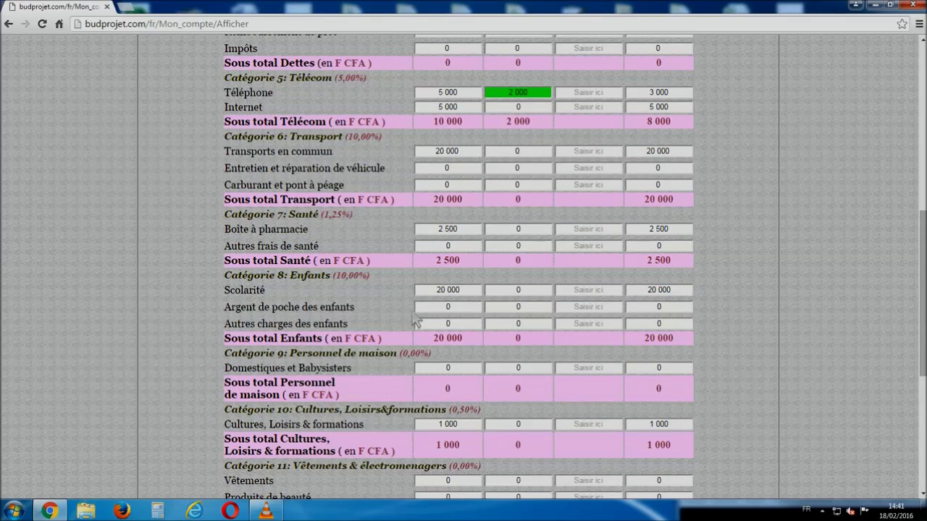
scroll(416, 319, "up", 3)
scroll(416, 318, "down", 7)
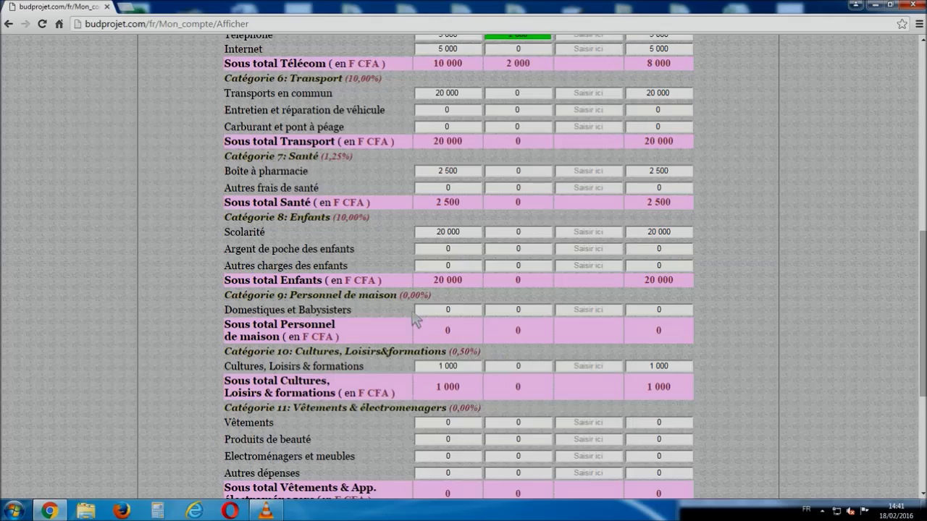
scroll(416, 318, "up", 10)
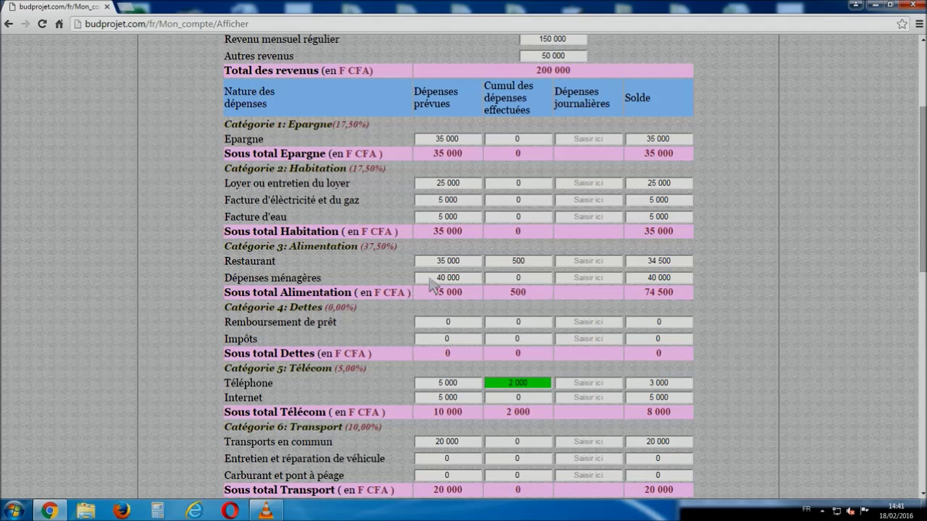
left_click_drag(437, 279, 469, 285)
scroll(454, 281, "down", 6)
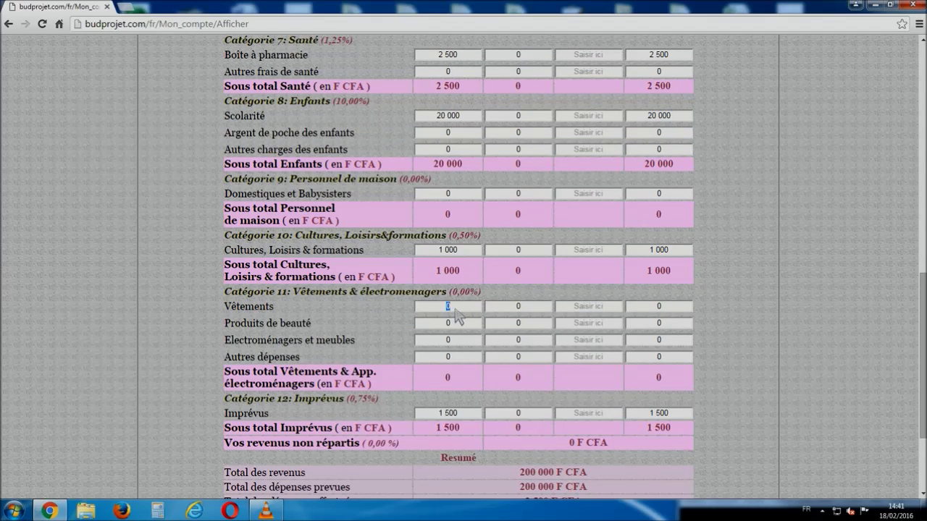
Open the modification page of the February 2016 budget.
scroll(477, 365, "up", 8)
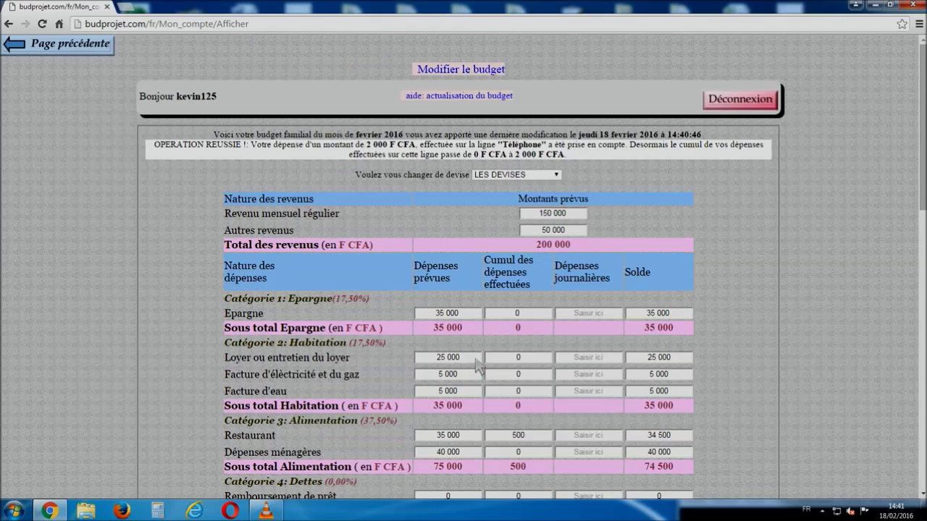
left_click(470, 70)
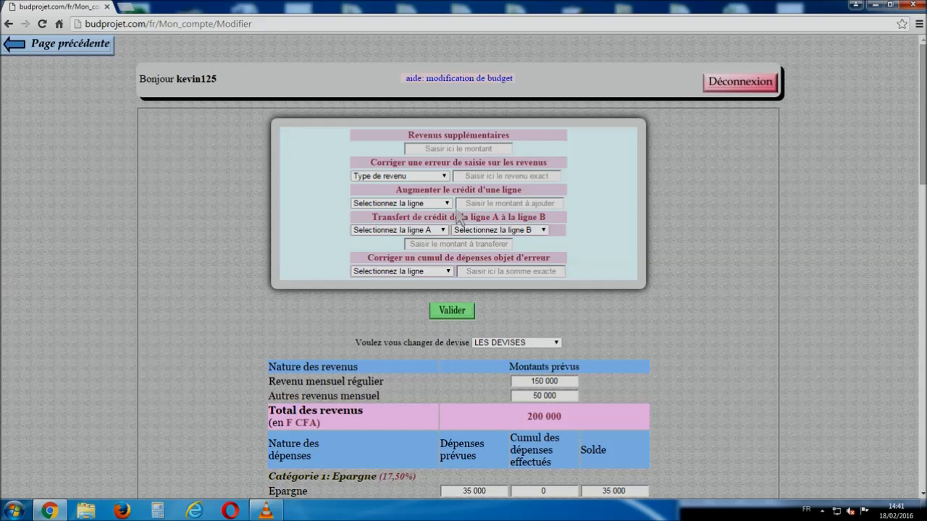
left_click(433, 203)
left_click_drag(446, 276, 441, 246)
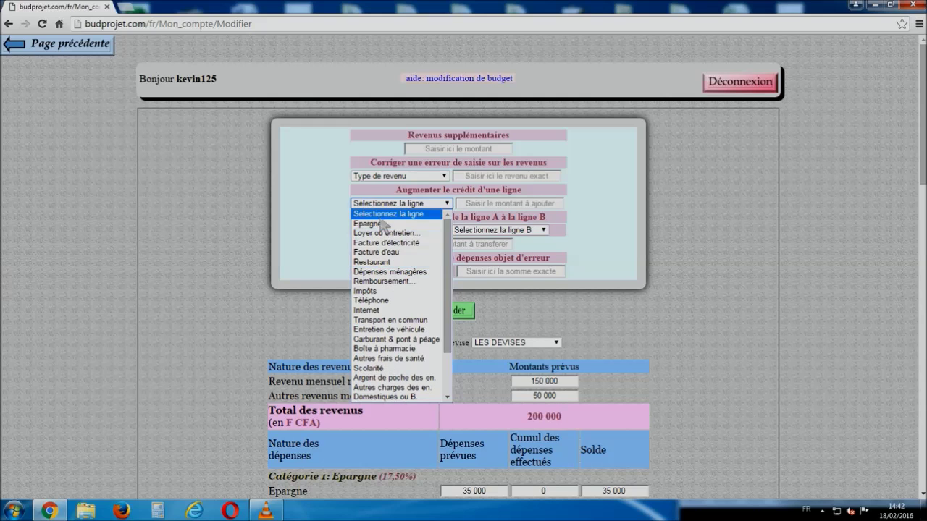
left_click(377, 272)
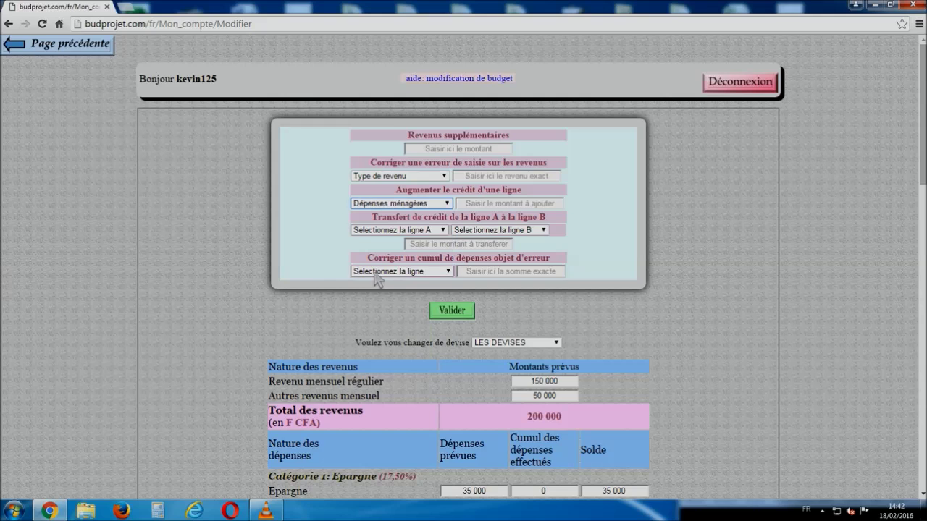
left_click(450, 206)
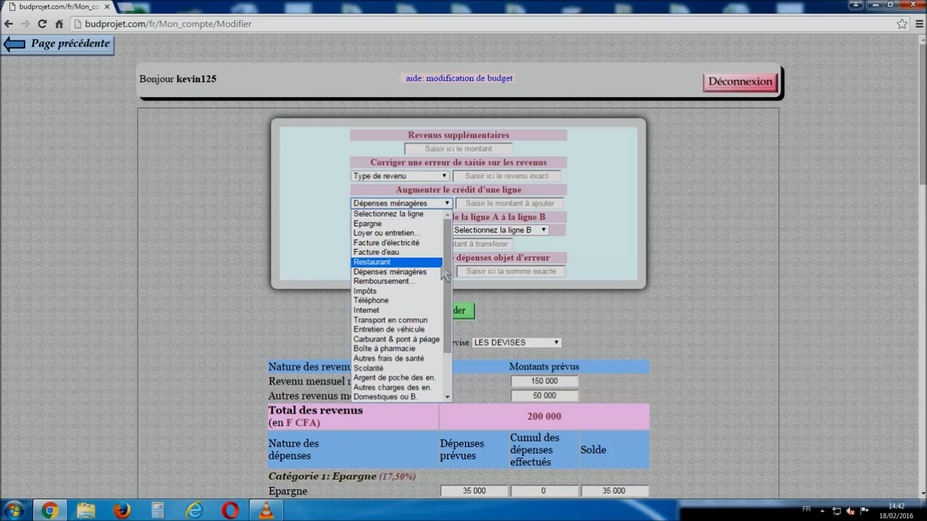
left_click(418, 215)
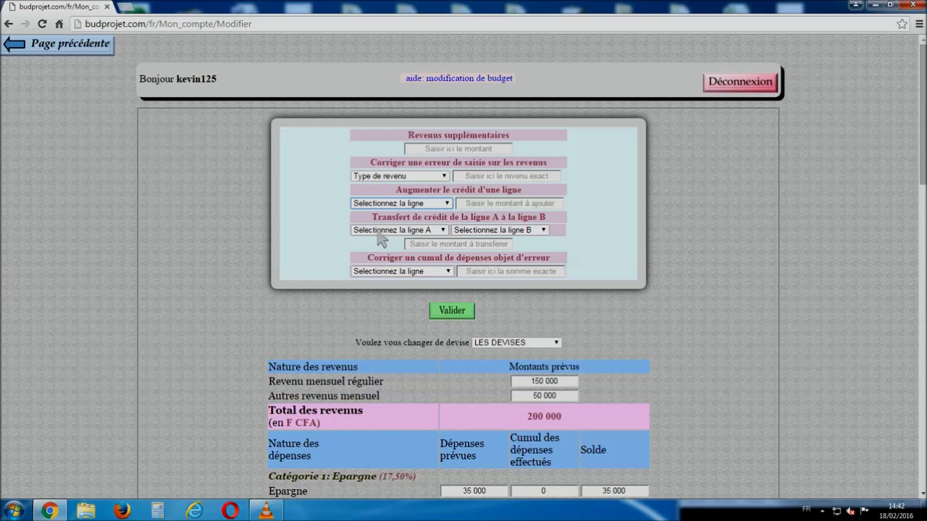
Transfer a credit of 5000 from the Dépenses ménagères line to the Vêtements line, validate it, and check both lines in the table.
left_click(440, 230)
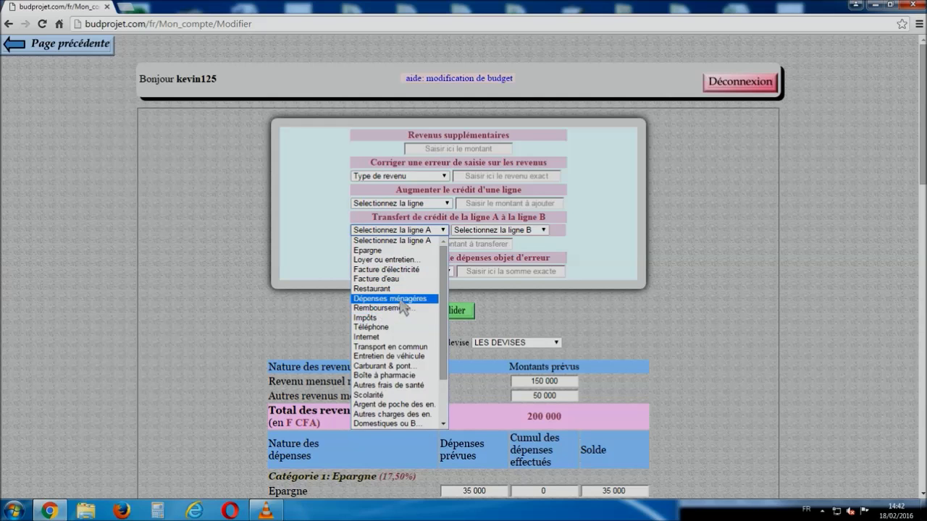
left_click(400, 298)
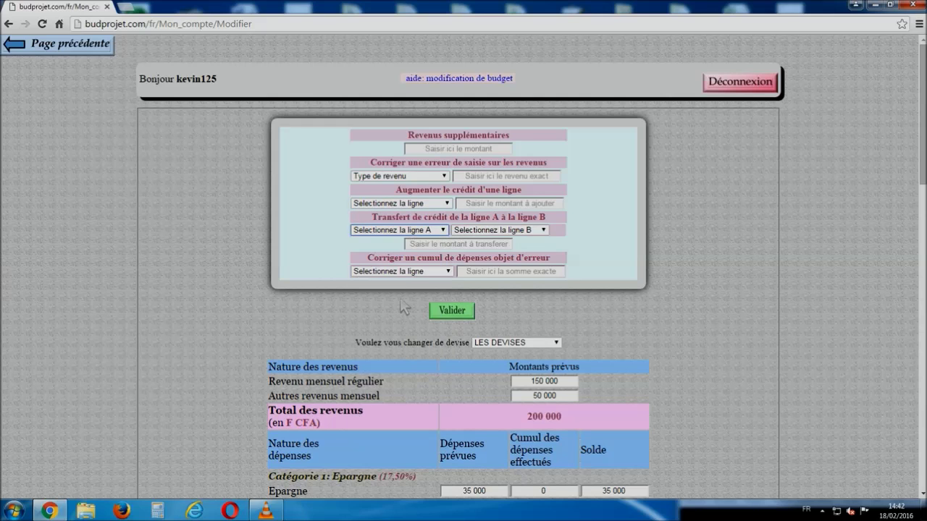
left_click(542, 232)
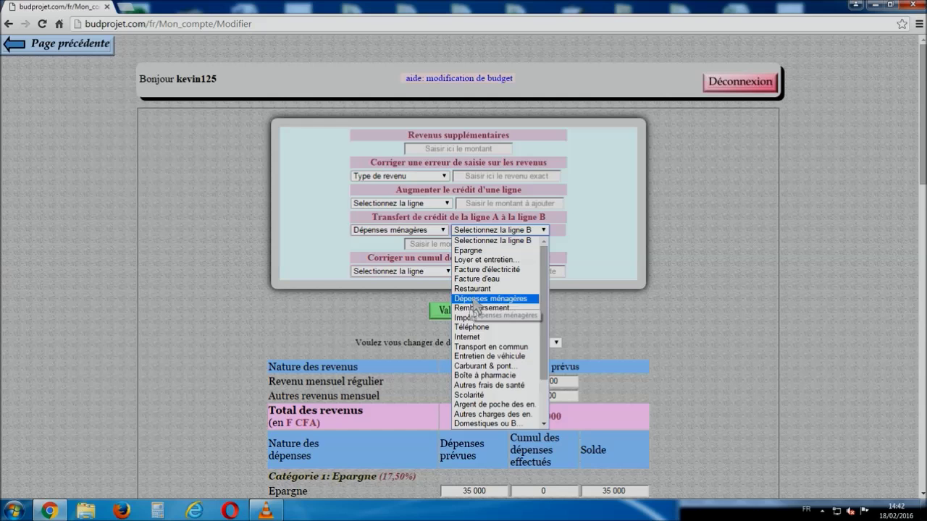
scroll(507, 318, "down", 2)
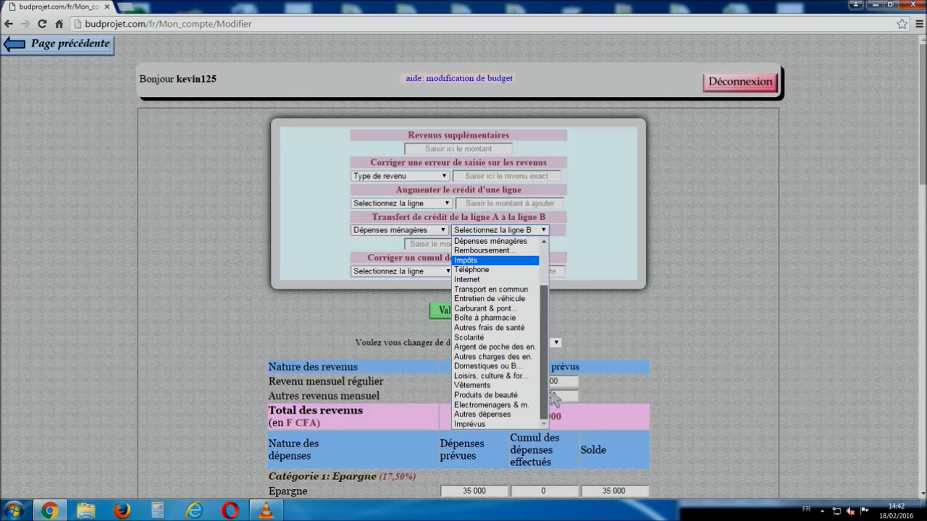
left_click(492, 386)
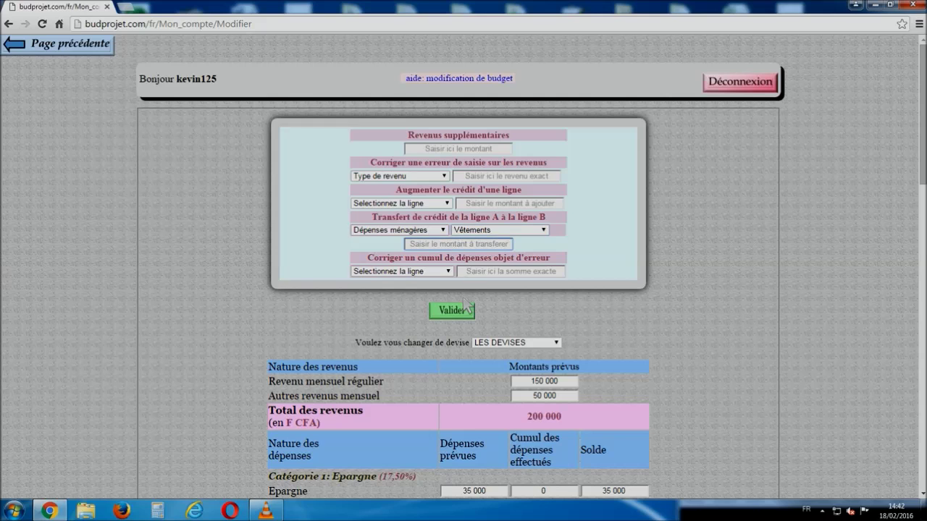
type("5000")
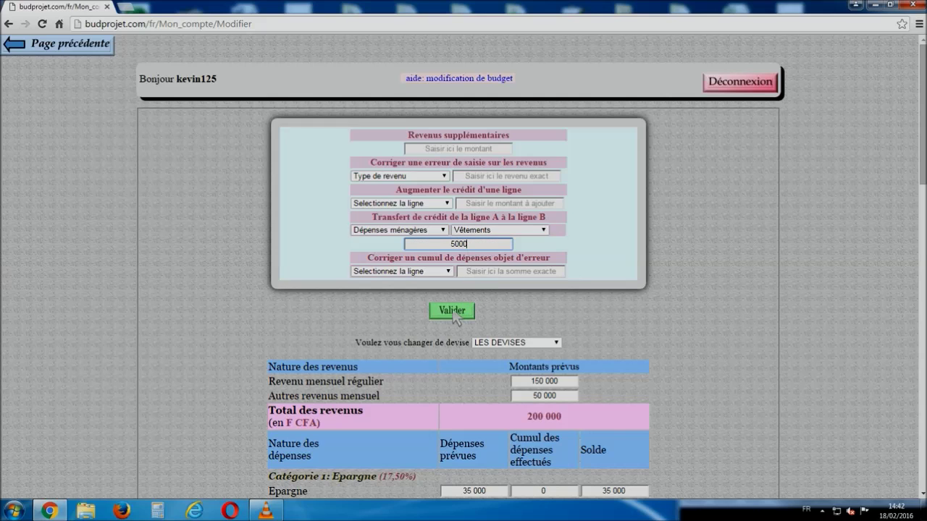
left_click(452, 311)
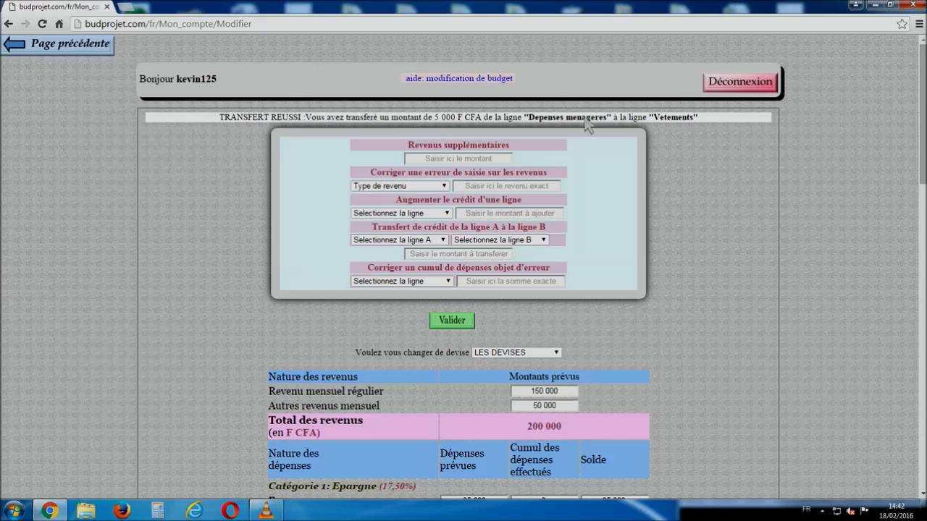
scroll(535, 301, "down", 7)
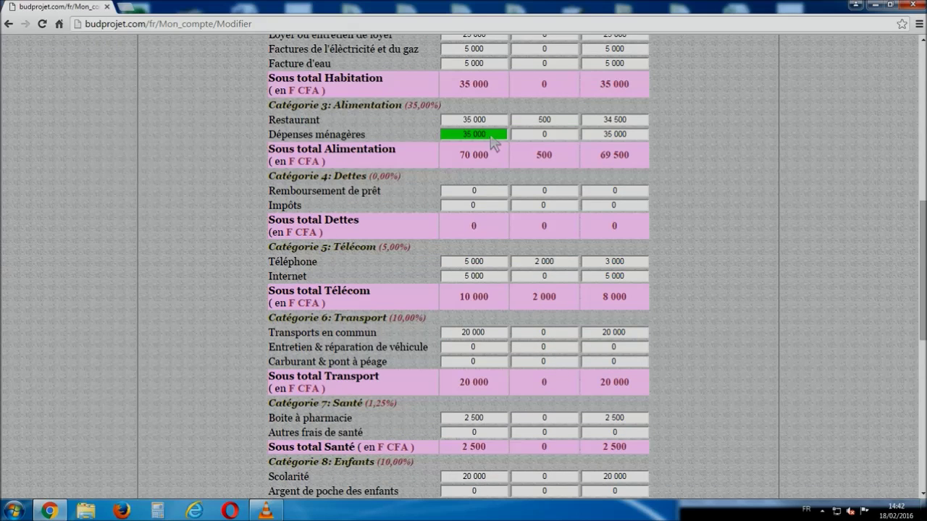
scroll(492, 143, "down", 5)
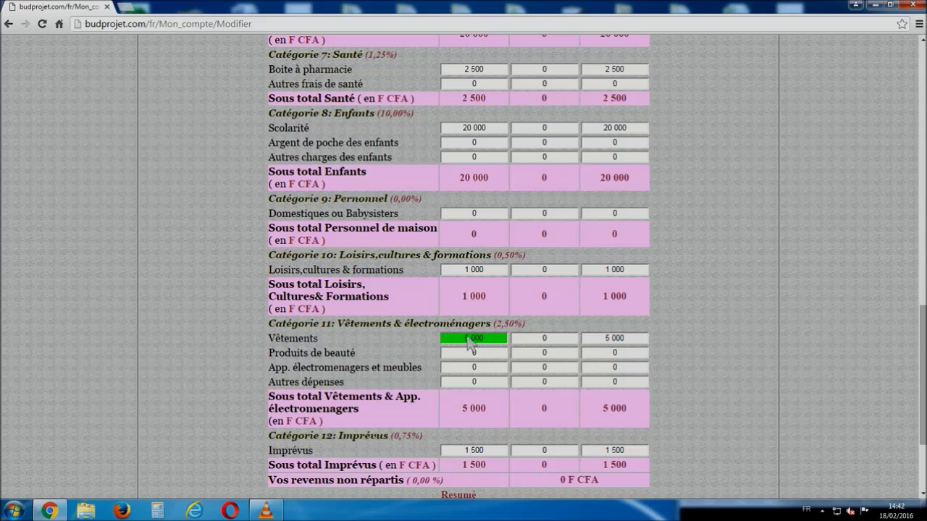
scroll(471, 340, "up", 12)
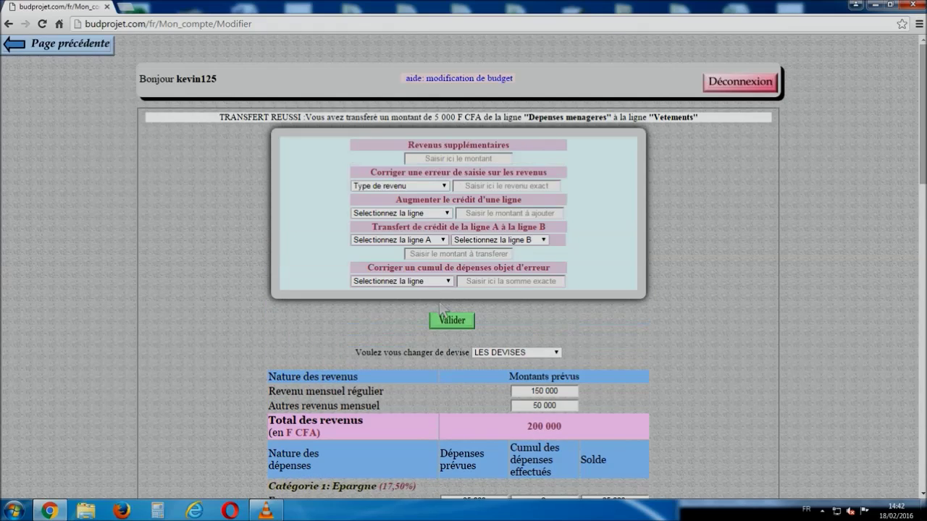
Return to the budget display page and examine the planned amounts on the Dépenses ménagères and Vêtements lines.
left_click(81, 42)
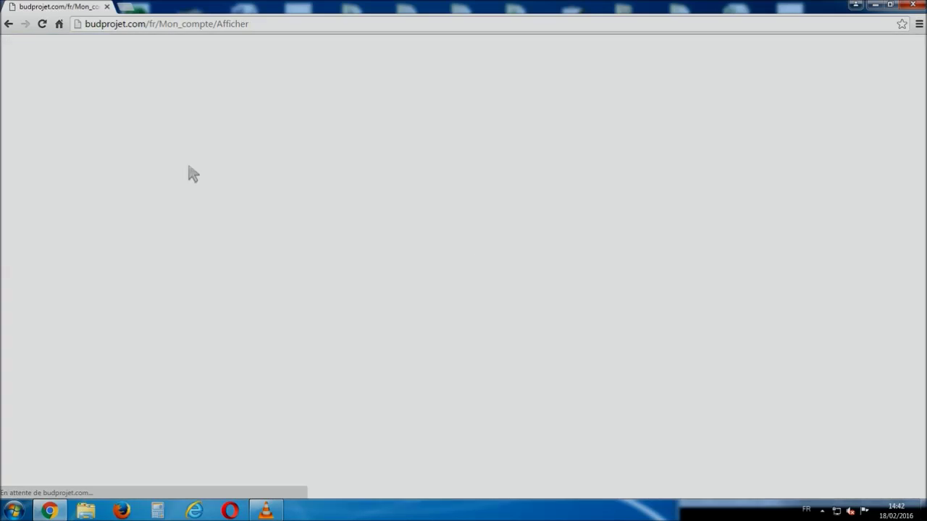
scroll(389, 261, "down", 8)
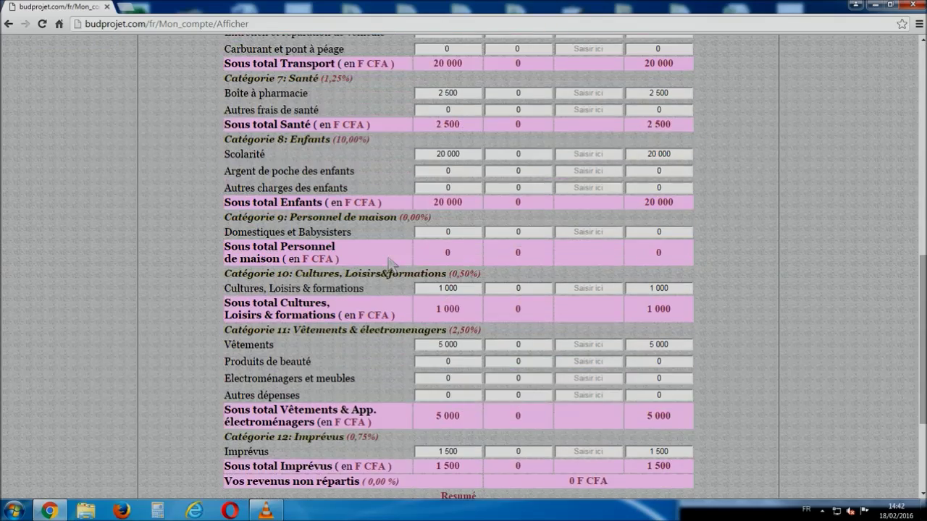
scroll(389, 263, "up", 2)
scroll(391, 264, "down", 3)
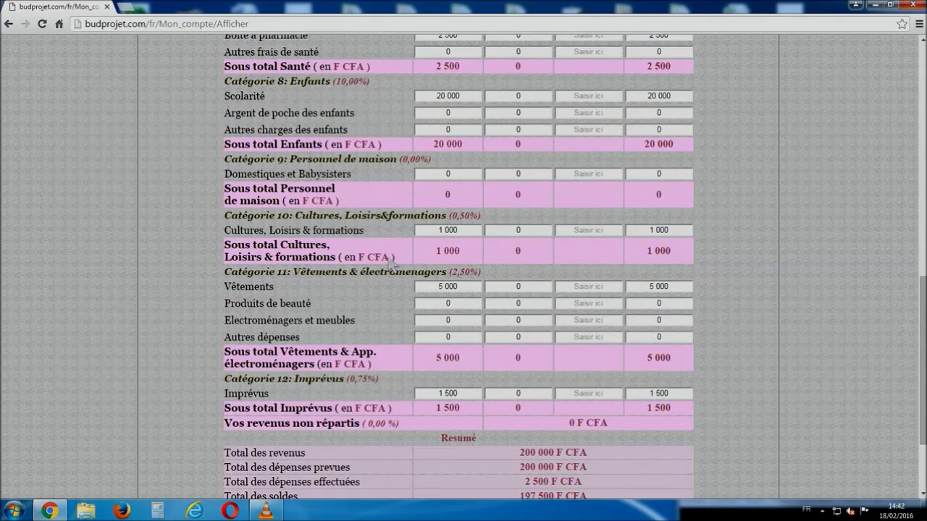
scroll(389, 264, "up", 2)
scroll(389, 264, "up", 2)
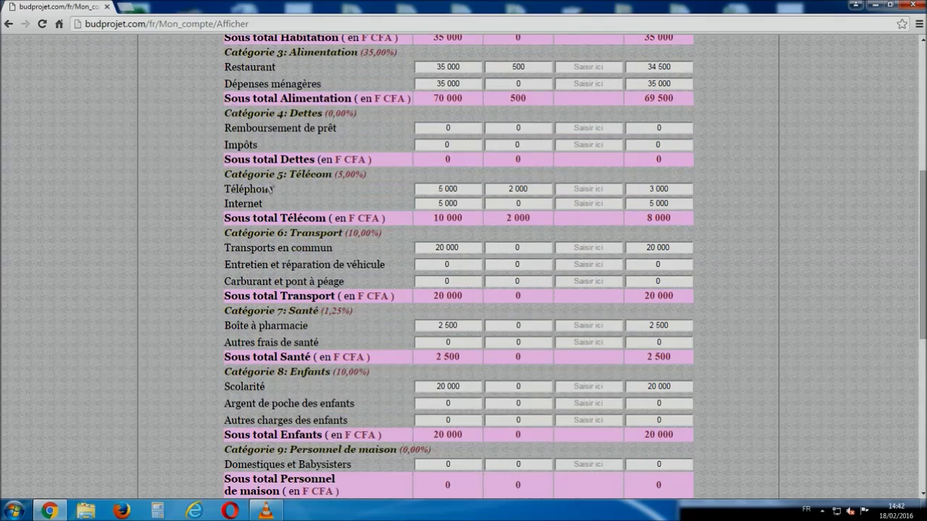
scroll(273, 228, "up", 1)
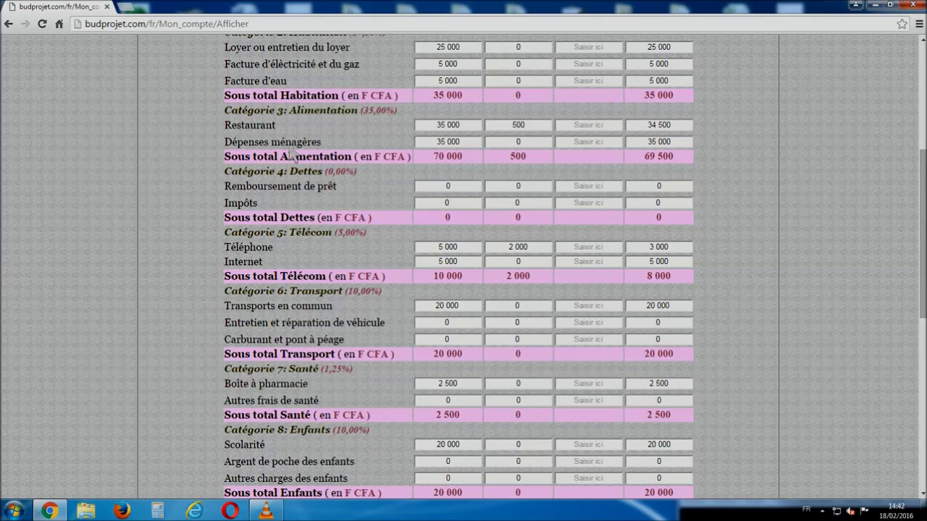
left_click_drag(435, 142, 468, 154)
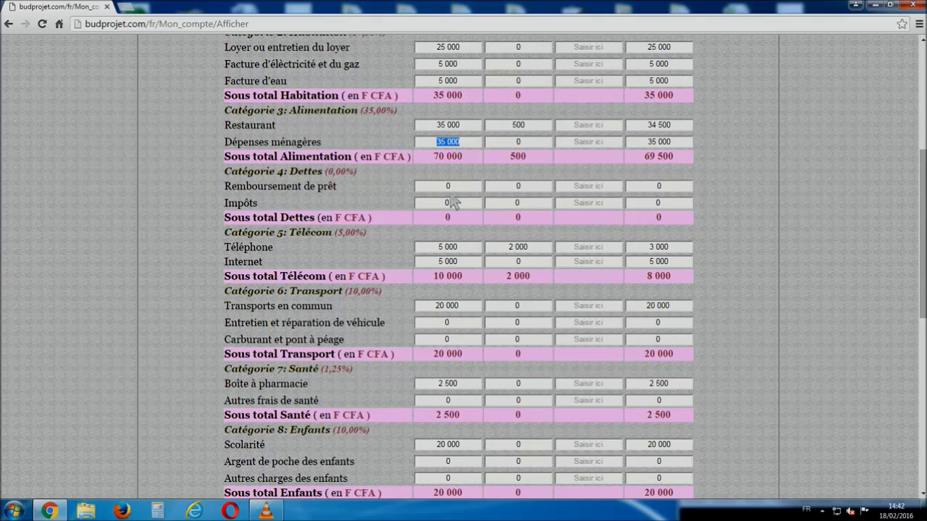
scroll(441, 225, "down", 7)
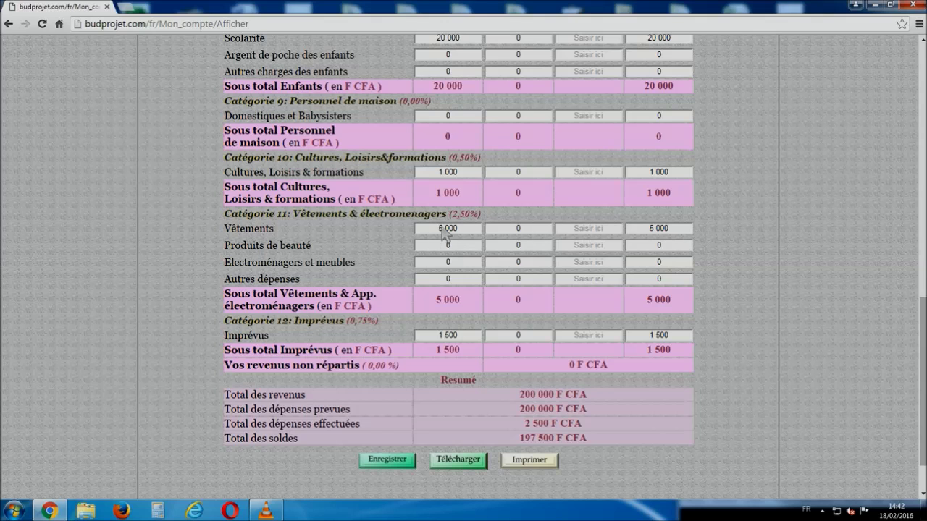
Record a daily expense of 2500 on the Vêtements line, save it, and check the line's planned, spent and balance amounts.
left_click(600, 231)
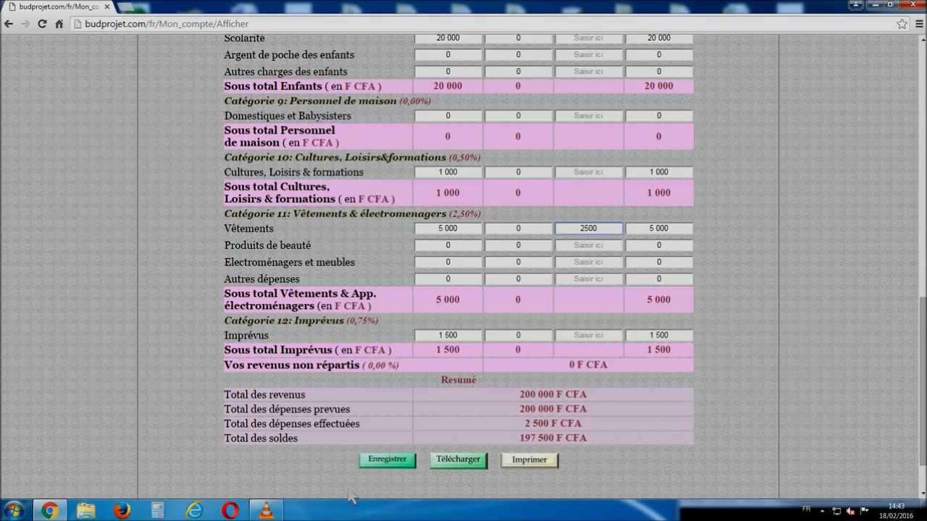
left_click(394, 462)
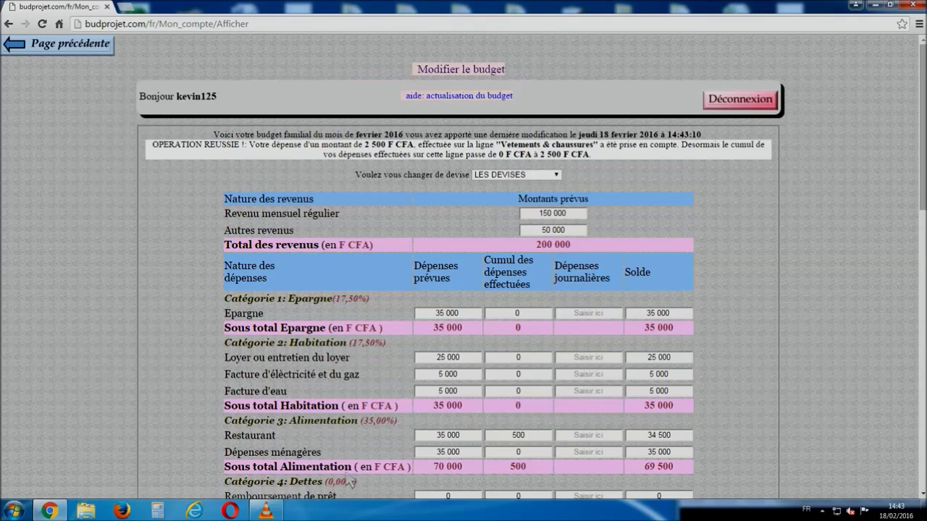
scroll(369, 391, "down", 6)
scroll(369, 391, "down", 2)
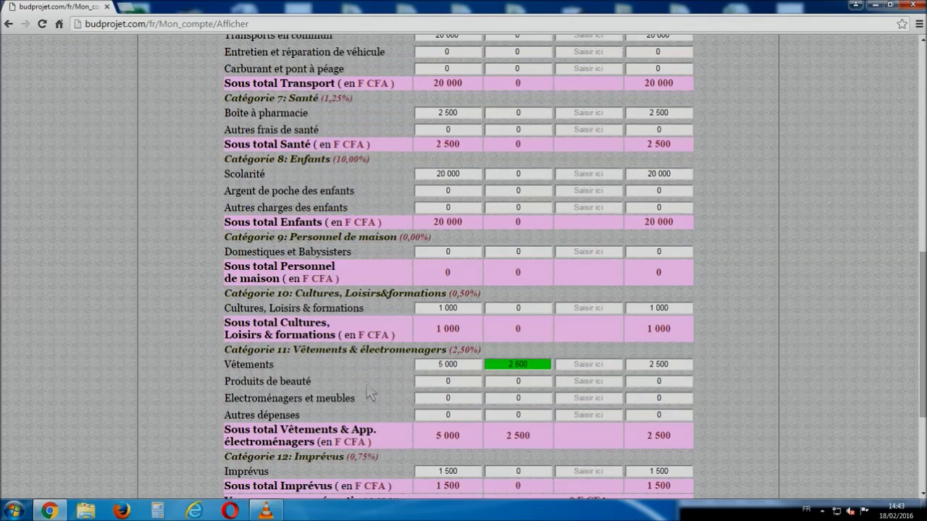
left_click(454, 365)
left_click(507, 366)
left_click_drag(650, 365, 690, 364)
left_click(690, 365)
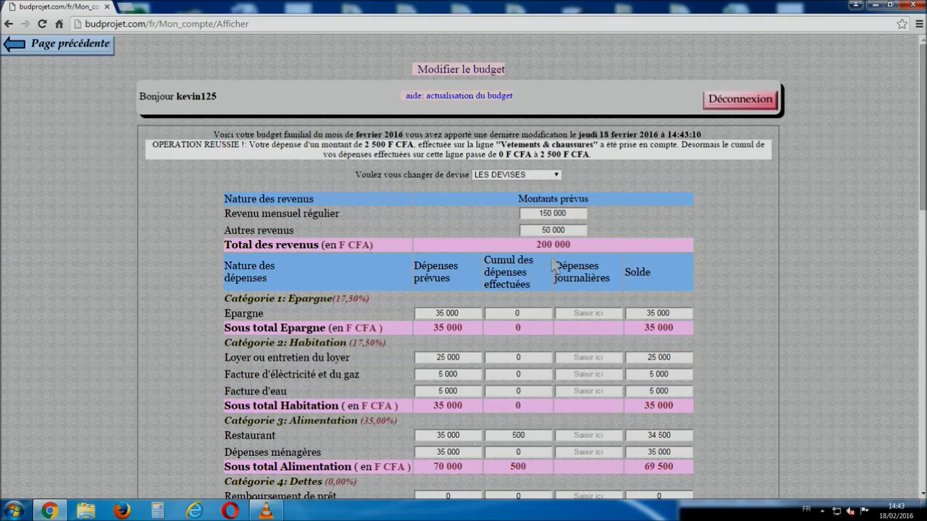
Record another daily expense of 2000 on the Vêtements line, save it, and check that line and the summary totals.
scroll(531, 286, "down", 15)
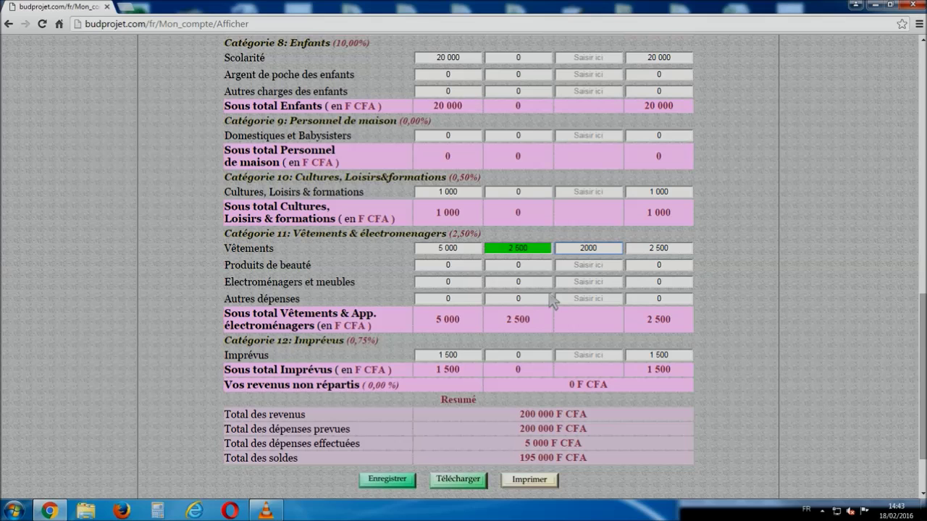
left_click(391, 479)
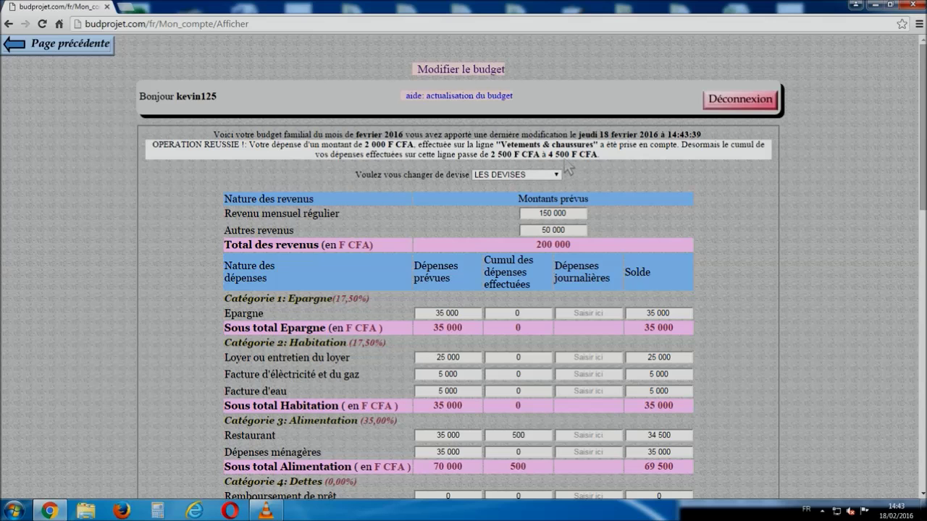
scroll(554, 253, "down", 9)
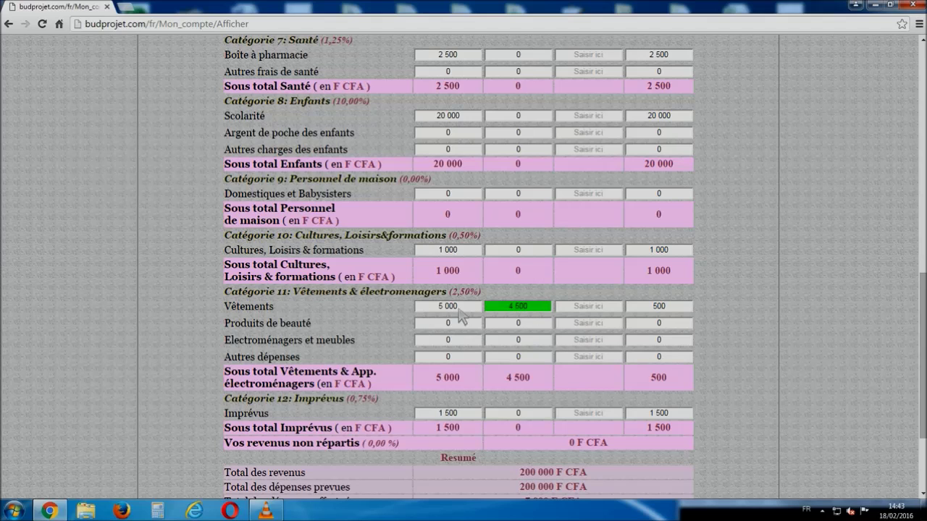
left_click(536, 312)
left_click(659, 311)
scroll(552, 333, "up", 7)
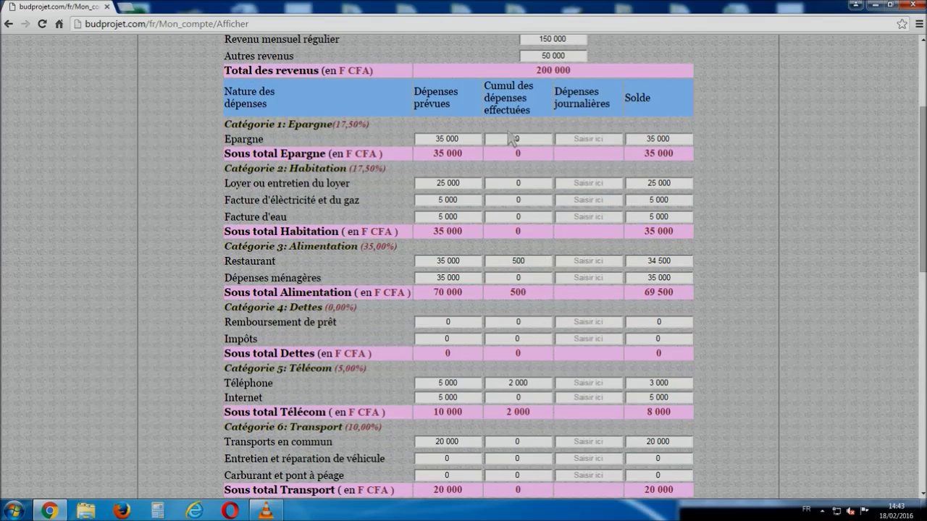
scroll(557, 300, "down", 6)
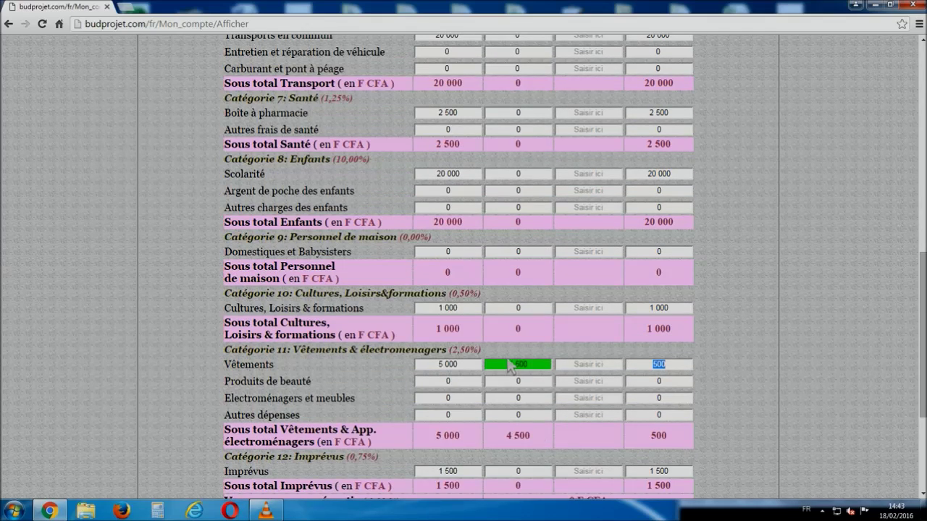
scroll(532, 371, "down", 3)
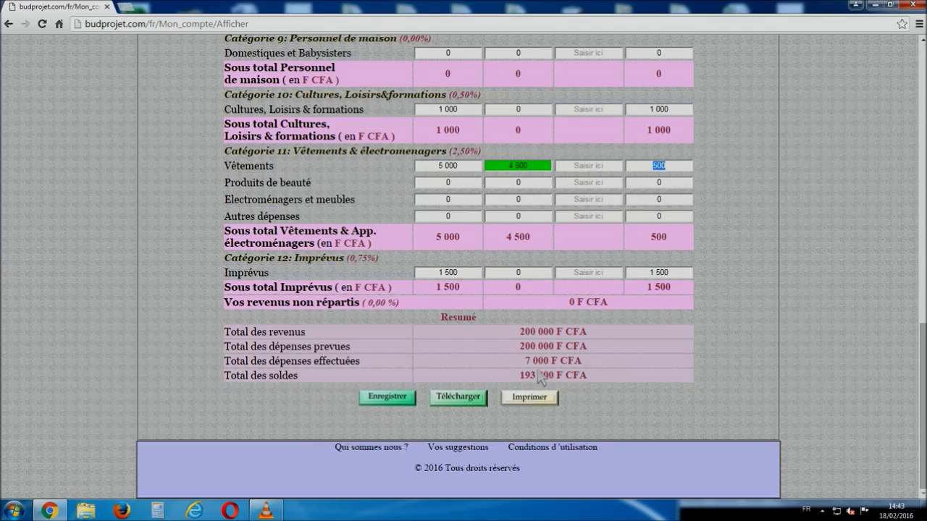
scroll(400, 355, "up", 9)
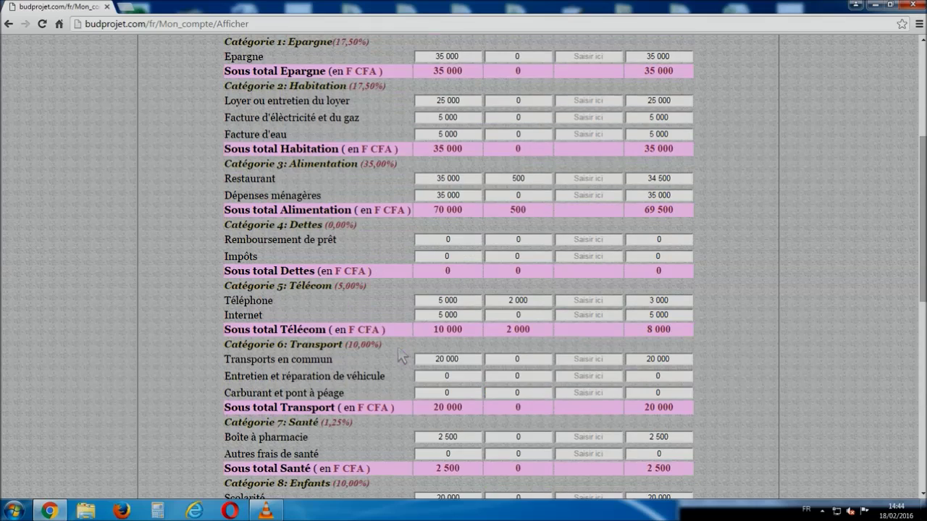
Open the budget update help guide, read its instructions on daily expenses and the procedure, and close it.
scroll(402, 356, "up", 4)
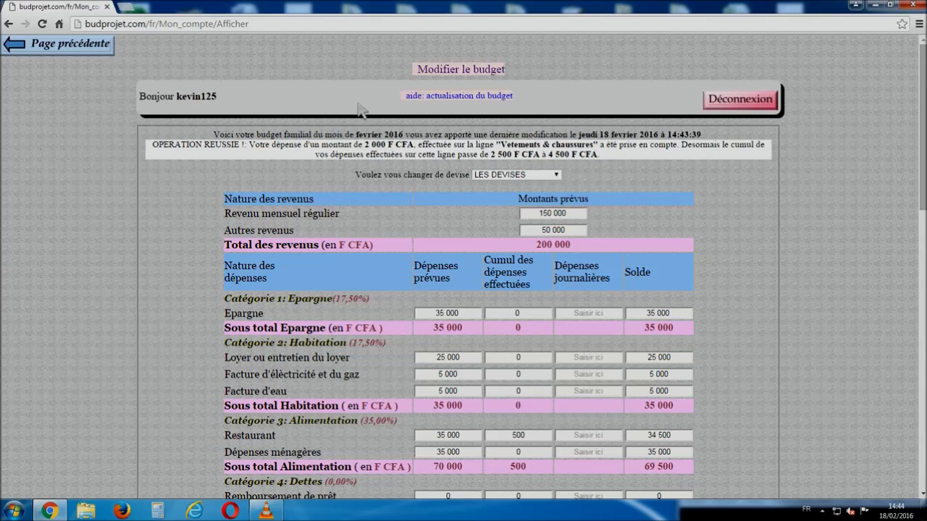
left_click(452, 97)
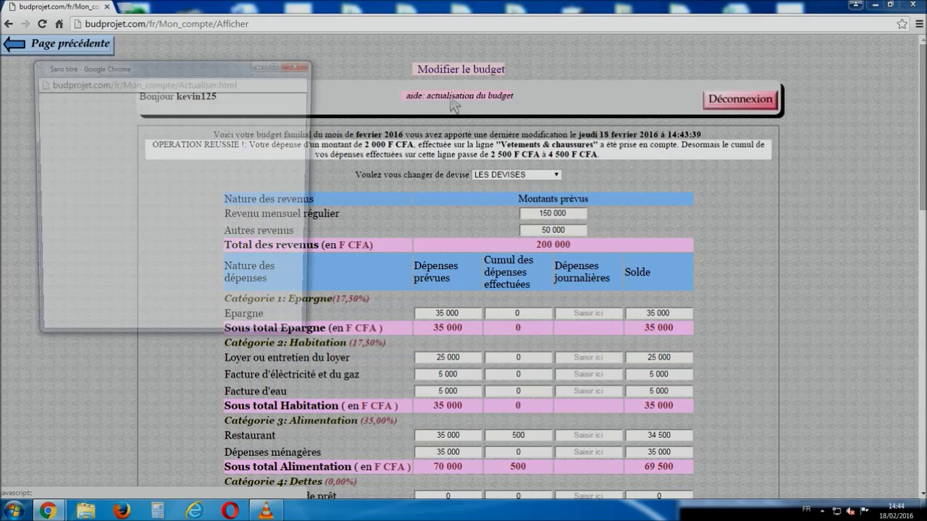
scroll(170, 185, "down", 3)
scroll(168, 187, "up", 3)
scroll(154, 226, "down", 3)
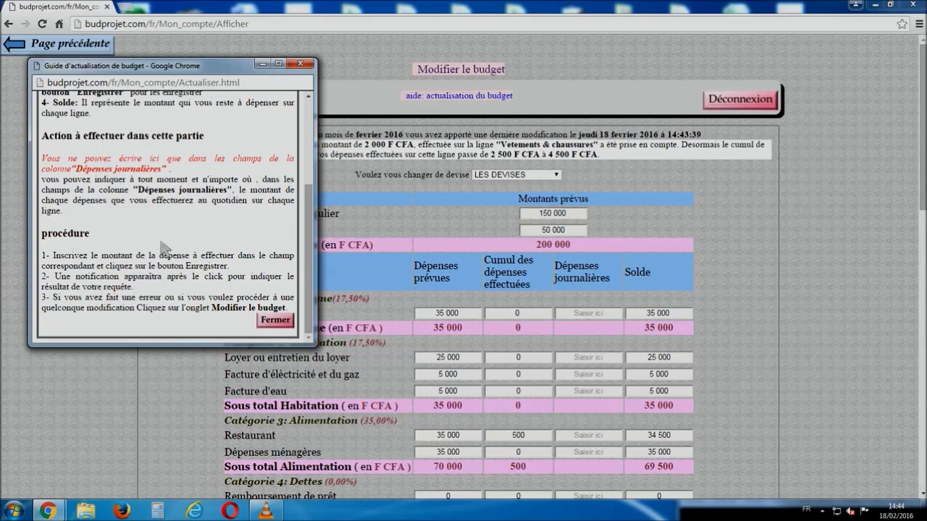
left_click(305, 63)
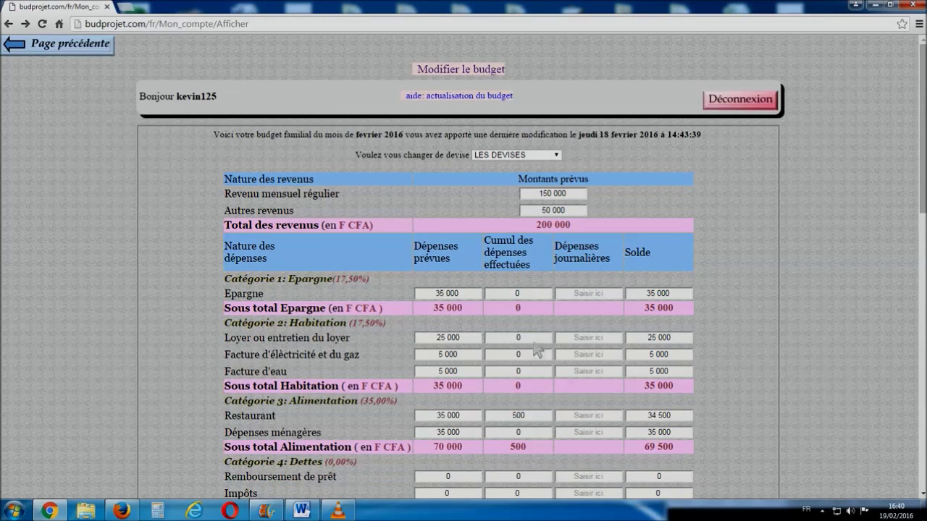
Open the PDF extract of the February 2016 budget and examine its category lines and summary.
scroll(537, 350, "down", 10)
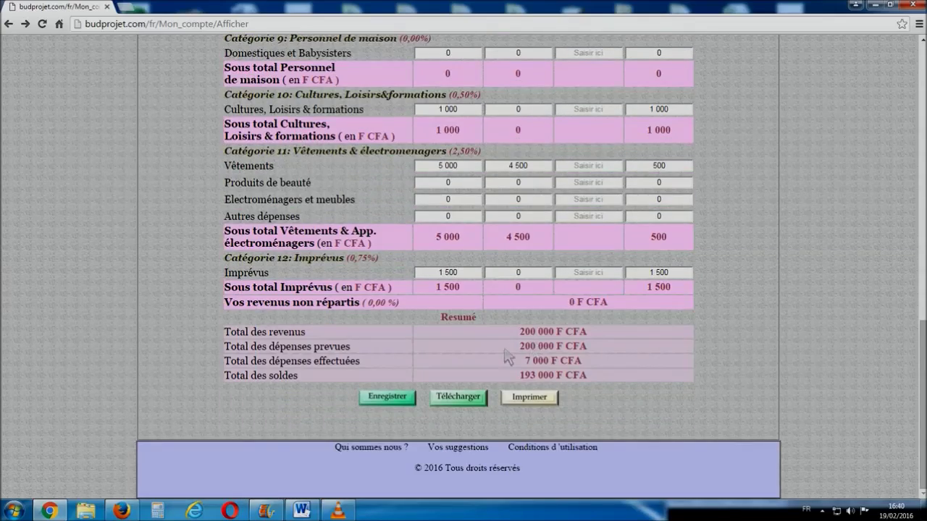
scroll(507, 357, "up", 4)
scroll(507, 357, "down", 4)
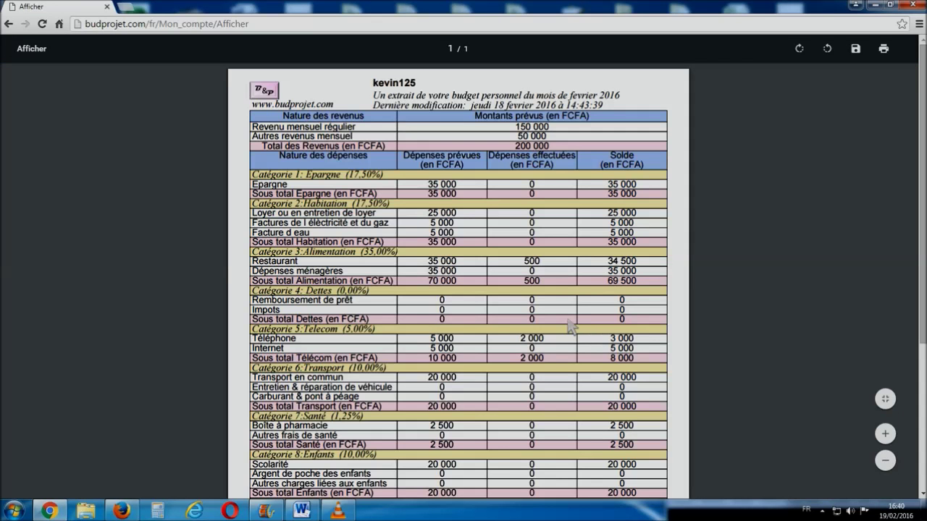
scroll(570, 328, "down", 5)
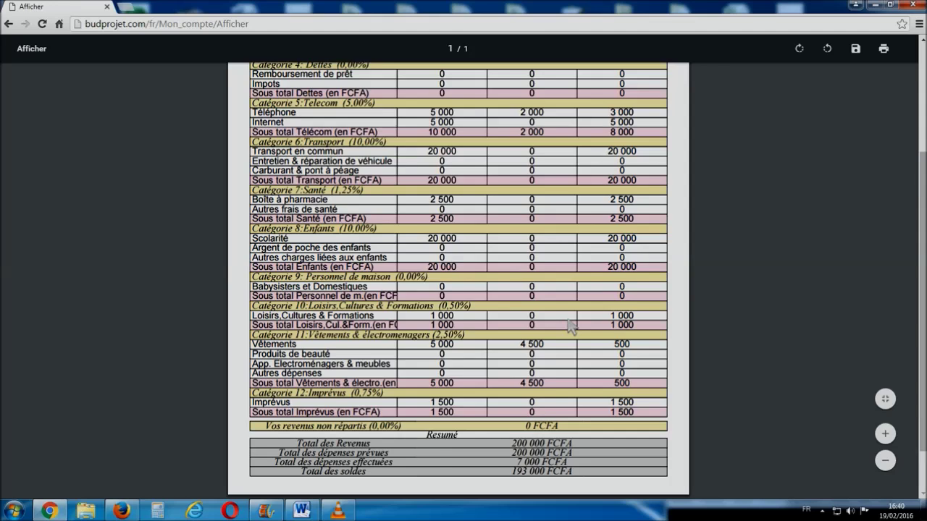
scroll(569, 327, "up", 5)
scroll(570, 327, "down", 5)
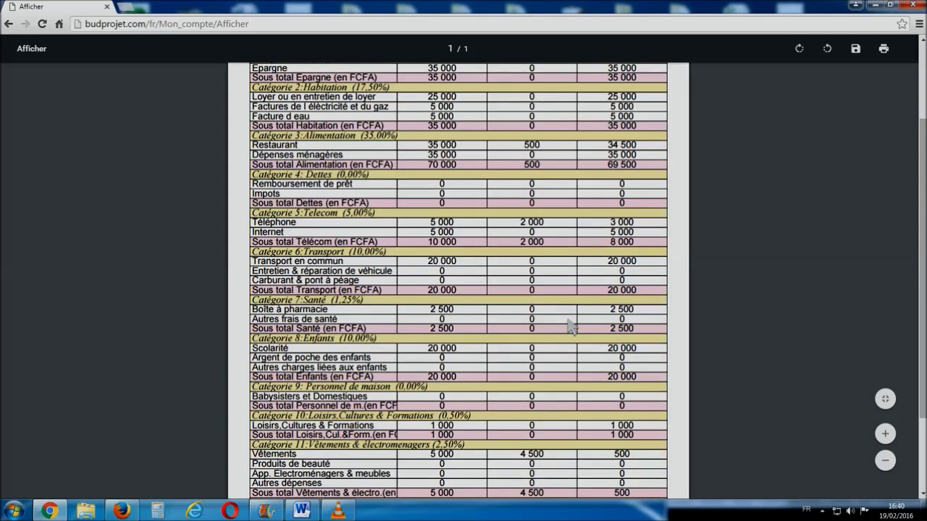
Return from the PDF extract to the budget page and log out of the account.
left_click(9, 23)
scroll(194, 162, "up", 10)
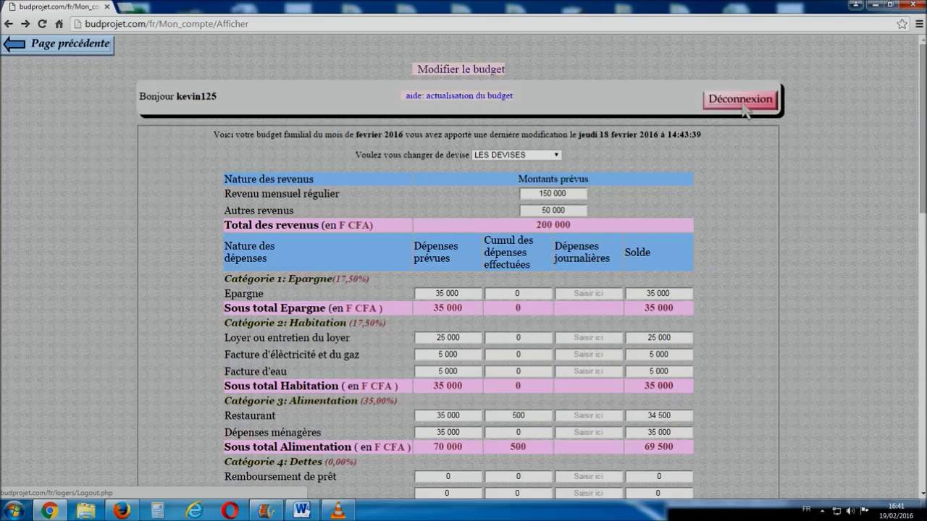
left_click(740, 99)
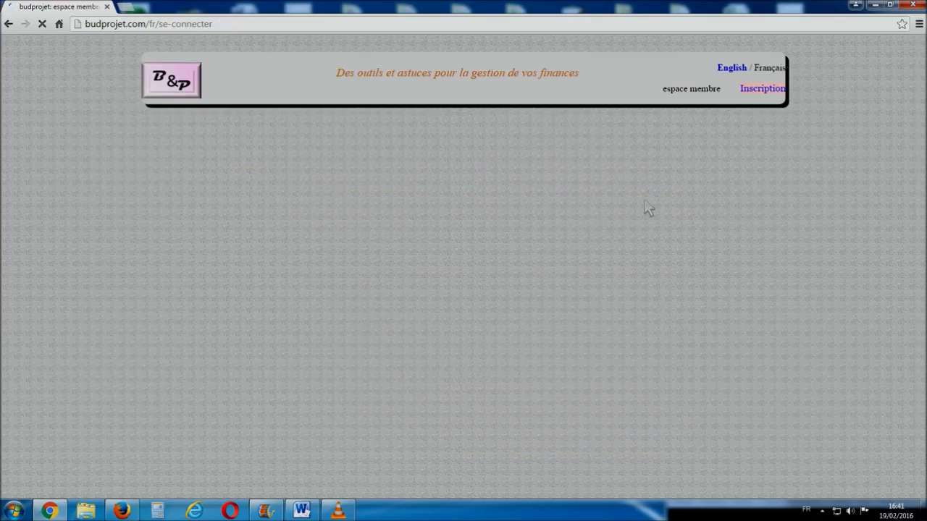
Go to the site's home page and open the member login form.
left_click(173, 97)
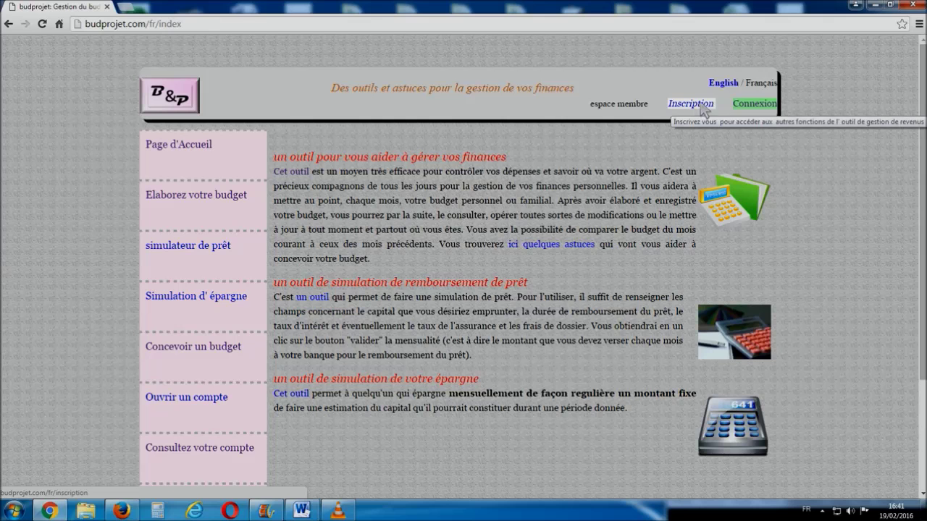
left_click(753, 105)
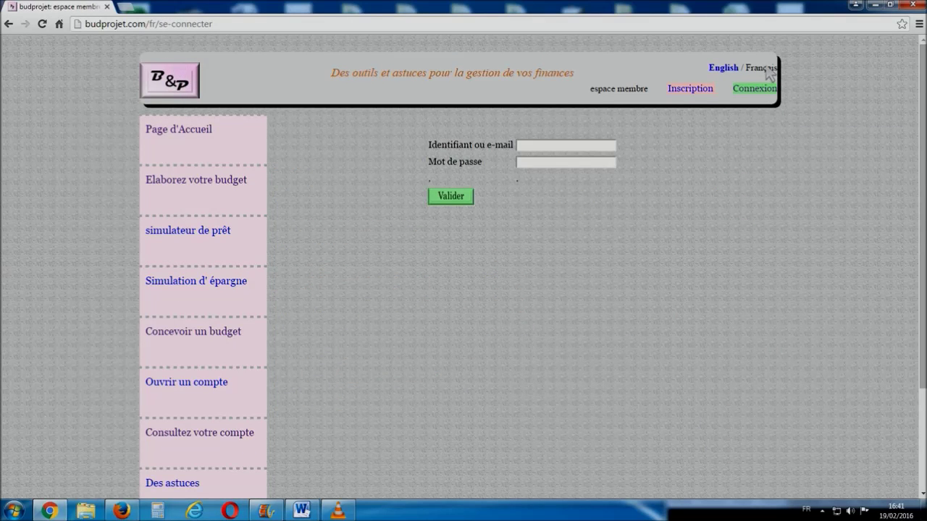
left_click(342, 512)
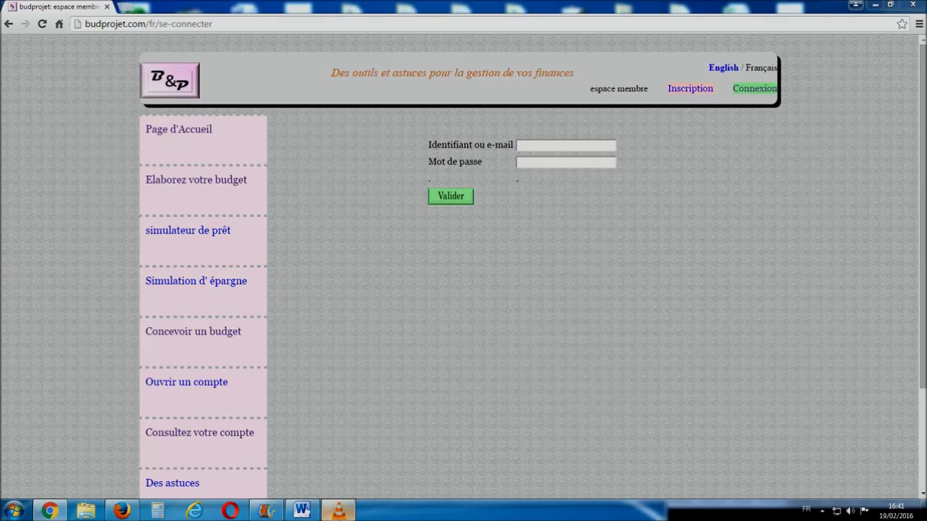
left_click(614, 346)
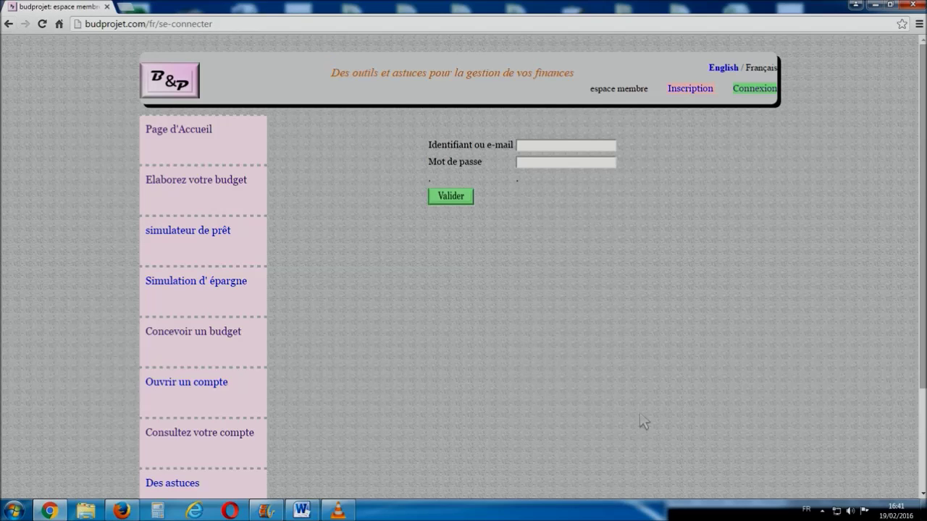
left_click(349, 512)
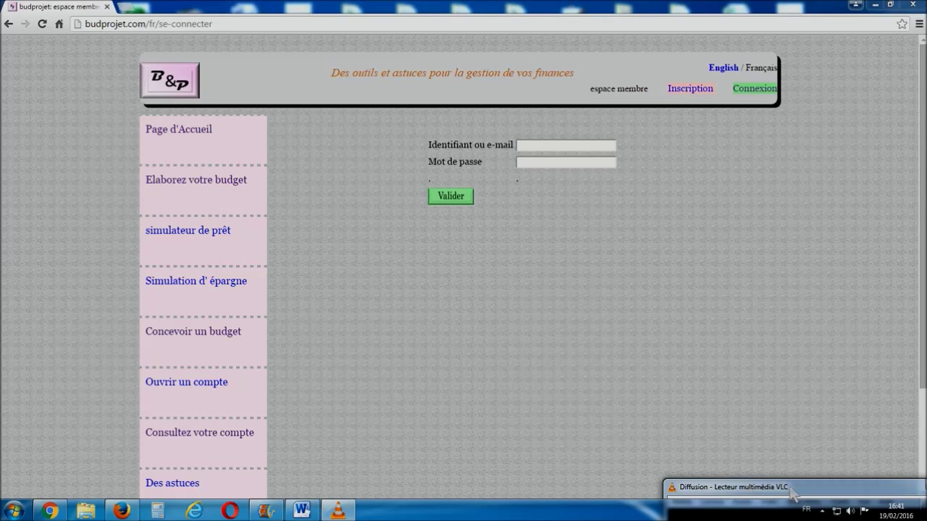